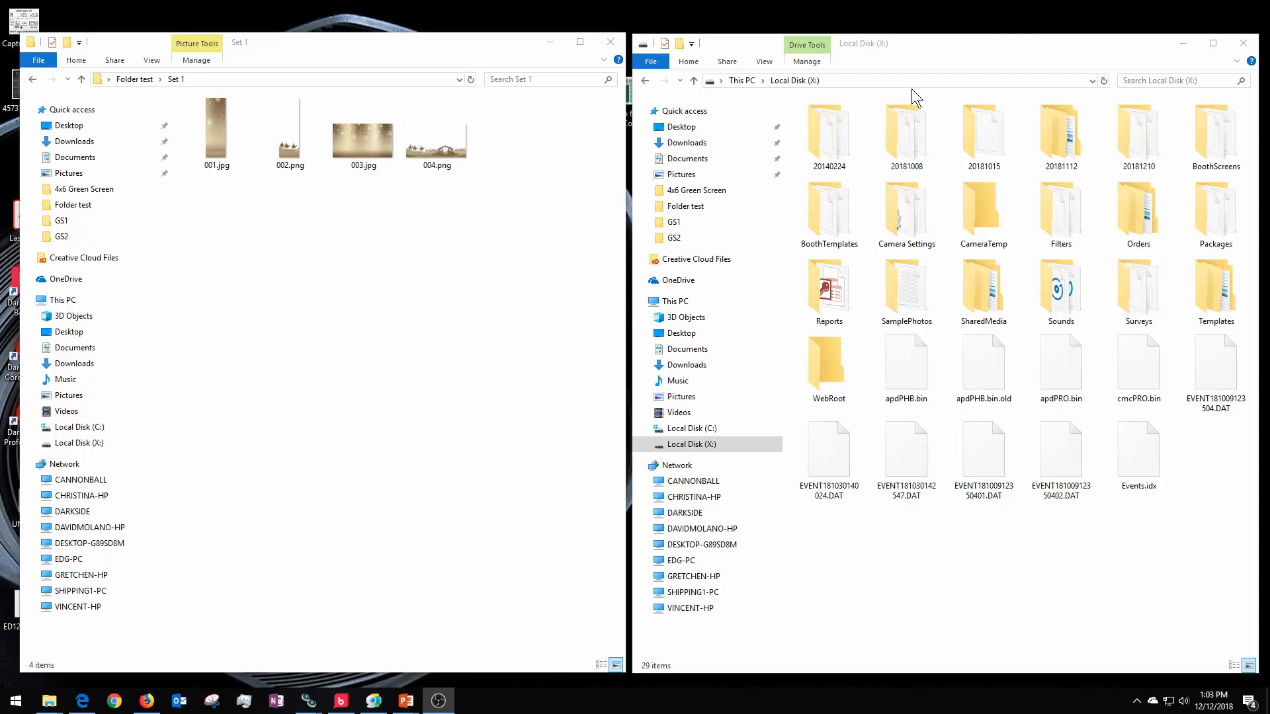
- Open the SharedMedia folder on Local Disk (X:)
{"action": "left_click", "coordinate": [993, 48]}
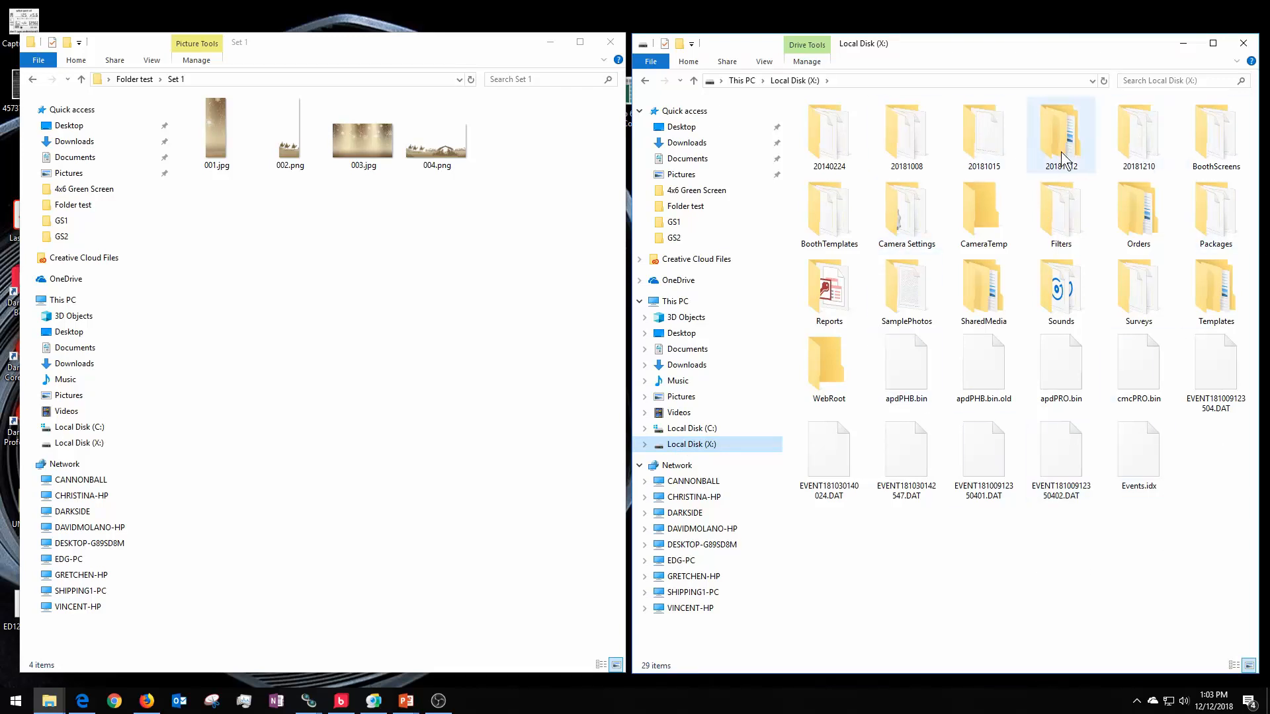
{"action": "mouse_move", "coordinate": [986, 327]}
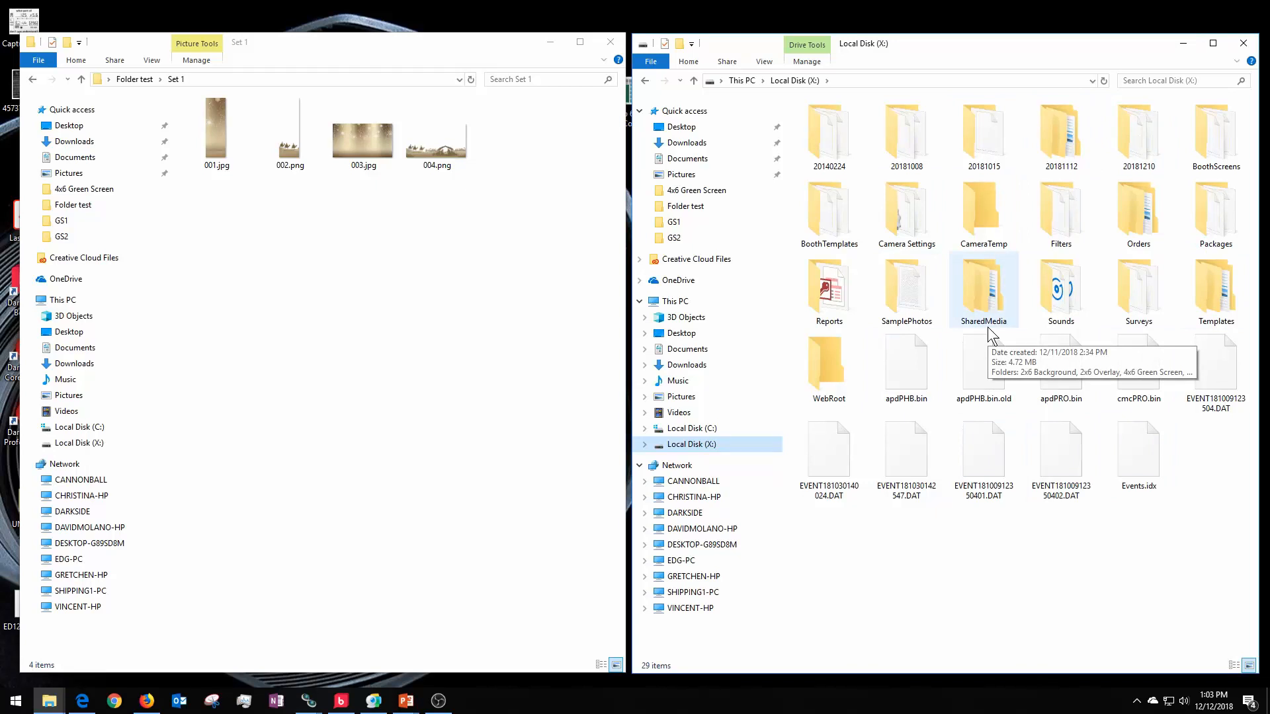
{"action": "left_click", "coordinate": [978, 295]}
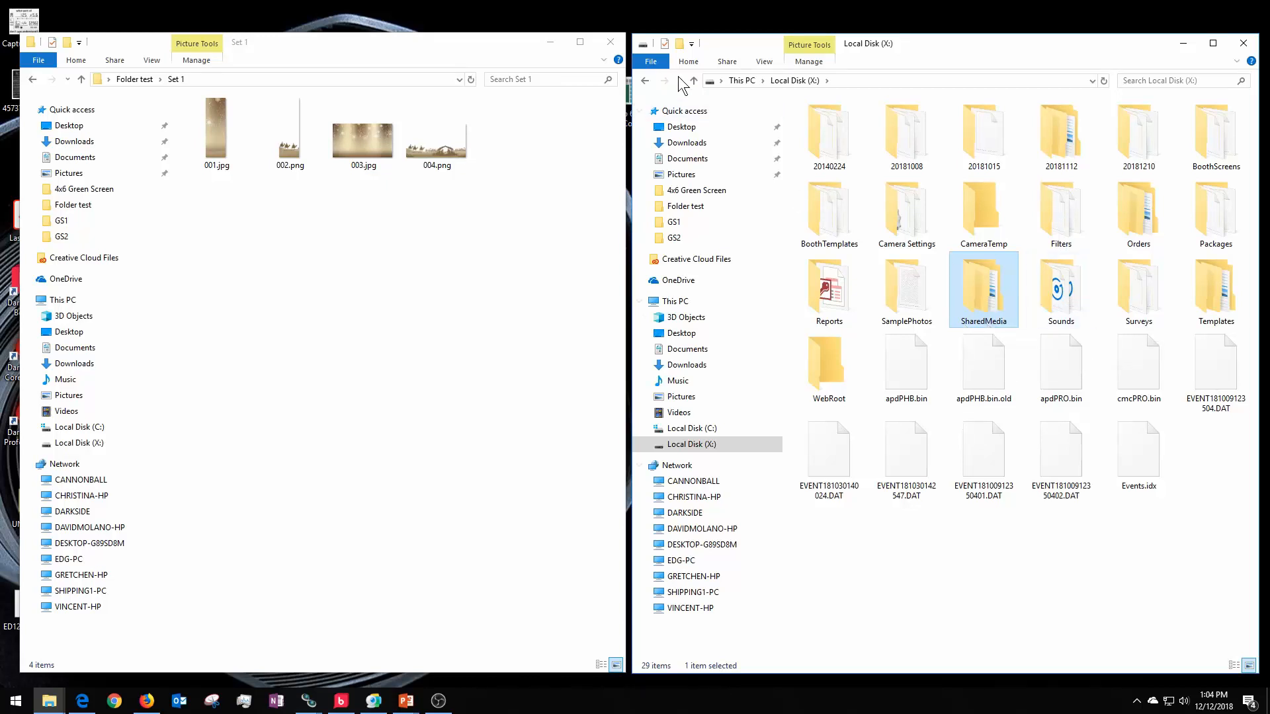
{"action": "double_click", "coordinate": [982, 295]}
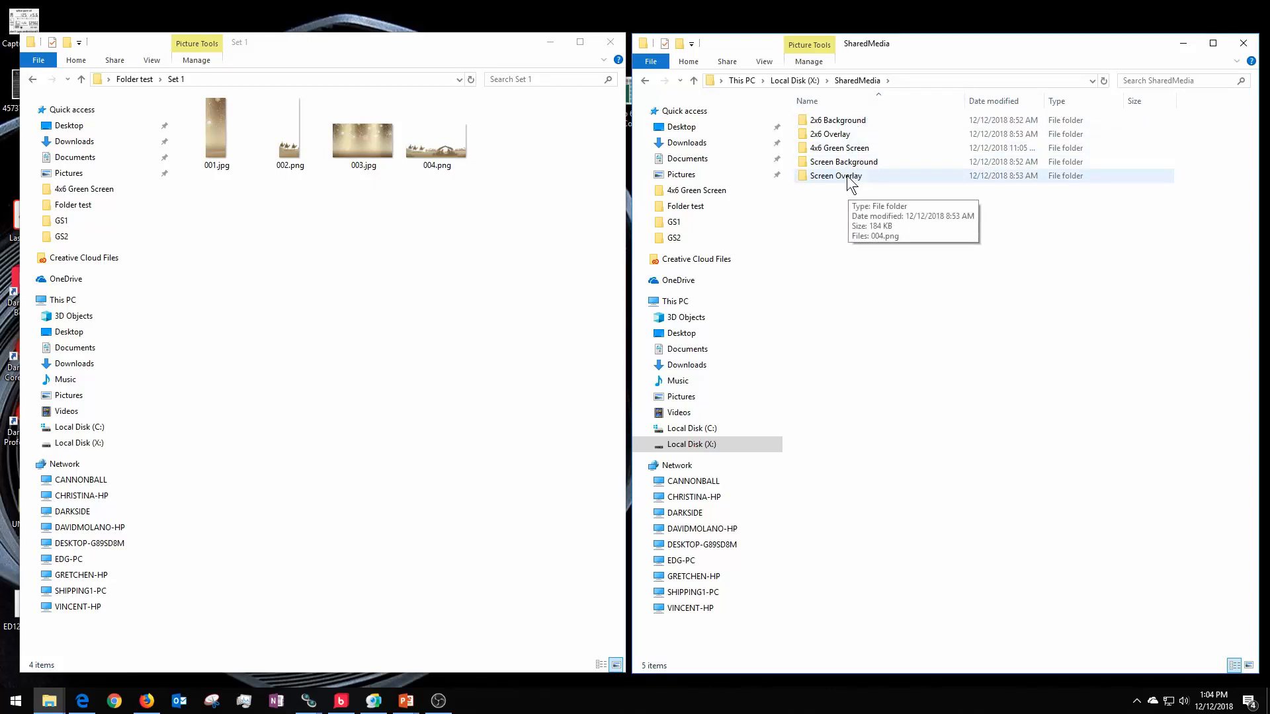
- Examine the contents of the 2x6 Background and 2x6 Overlay folders, and return to SharedMedia
{"action": "left_click", "coordinate": [860, 122]}
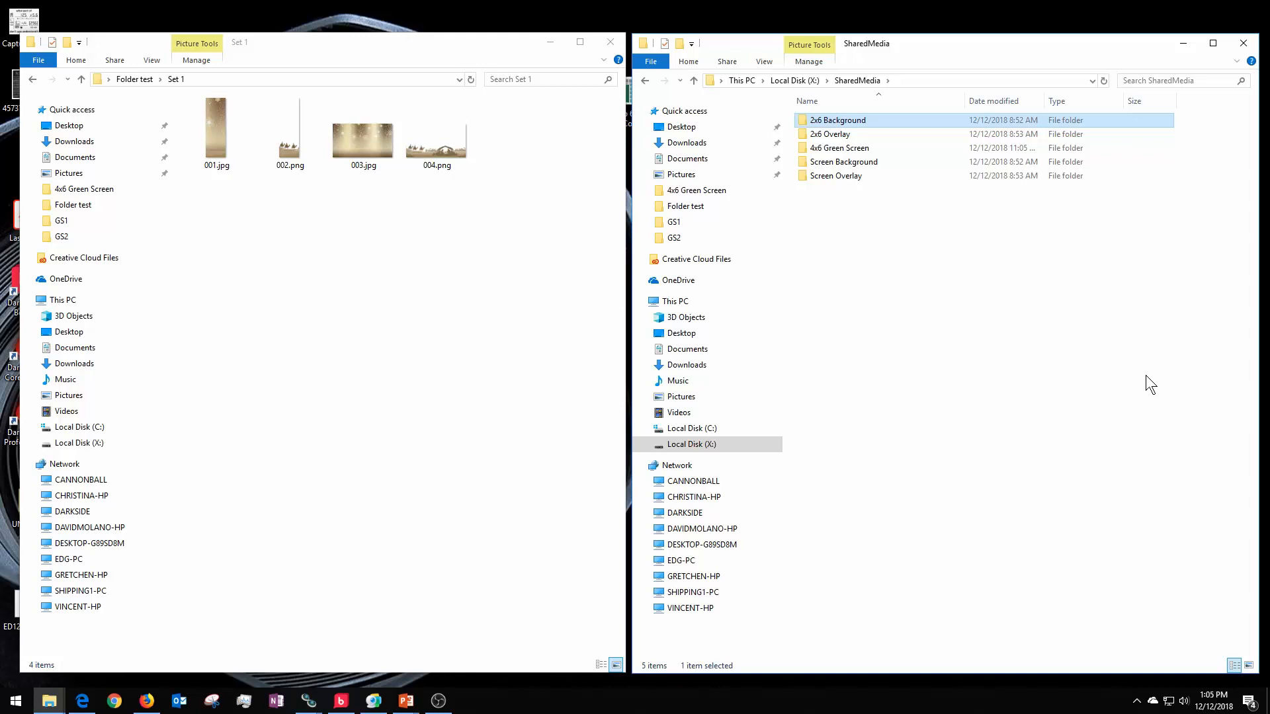
{"action": "double_click", "coordinate": [833, 122]}
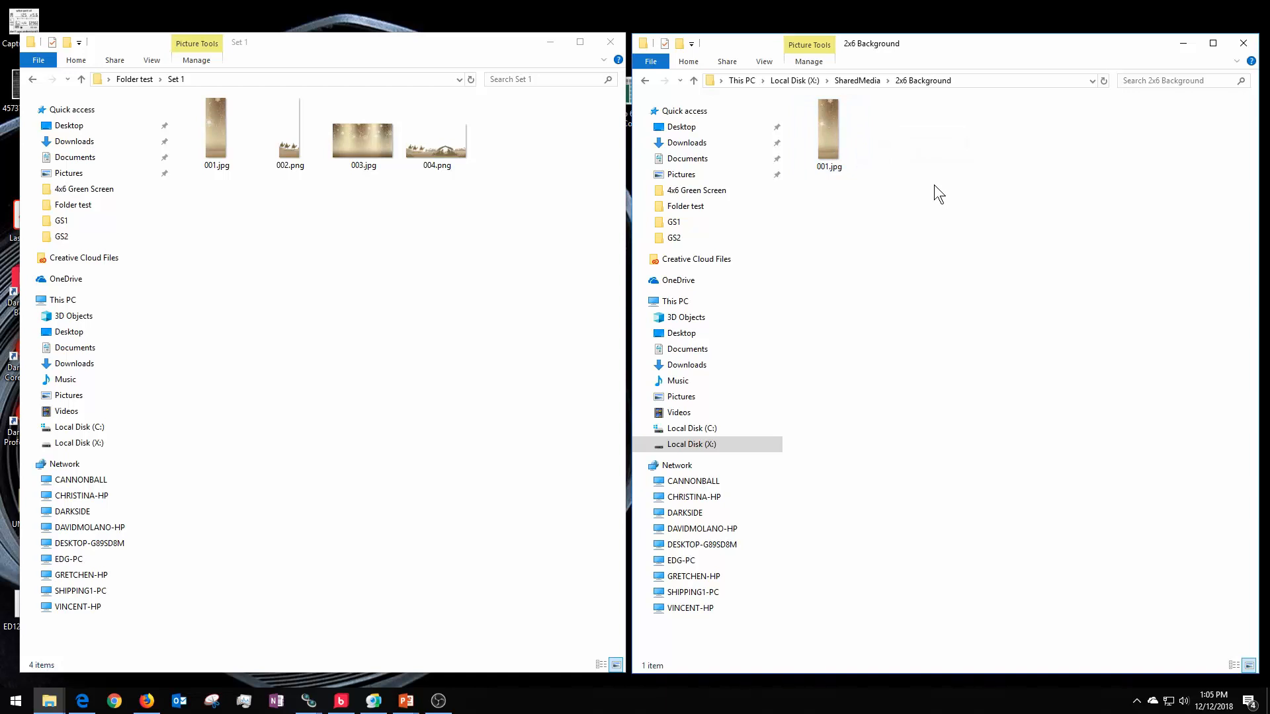
{"action": "left_click", "coordinate": [692, 80]}
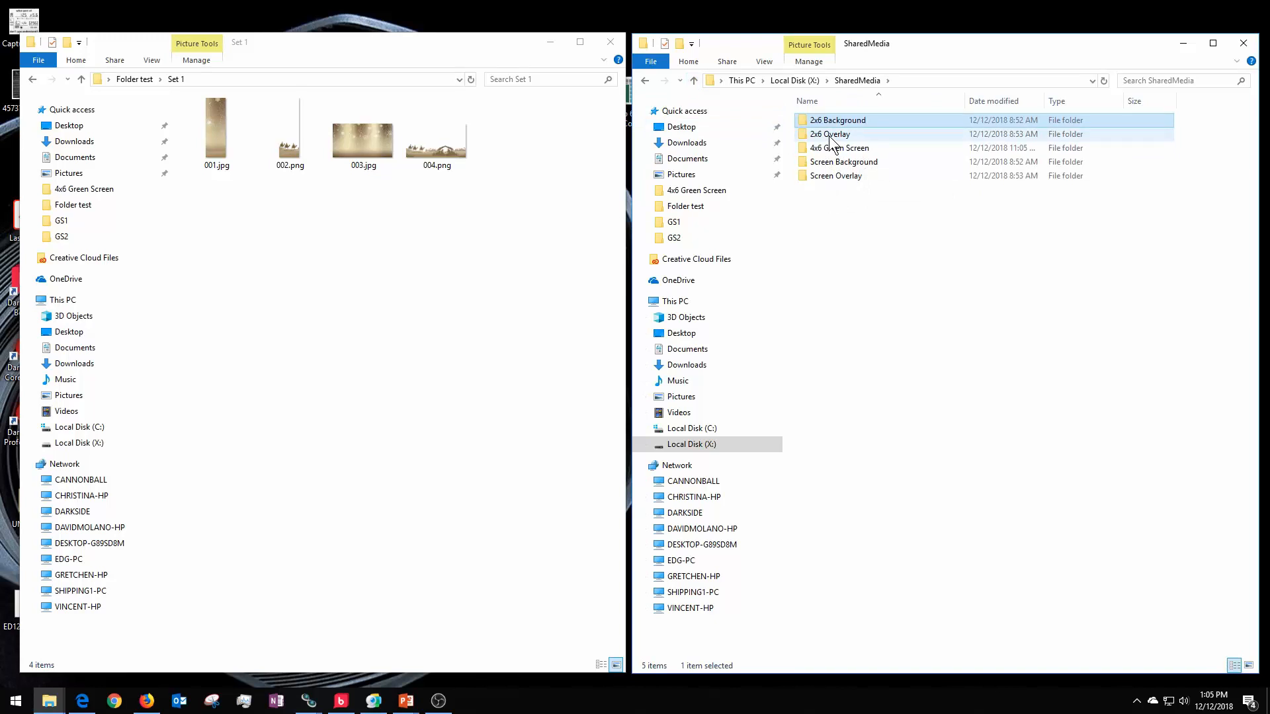
{"action": "double_click", "coordinate": [830, 134]}
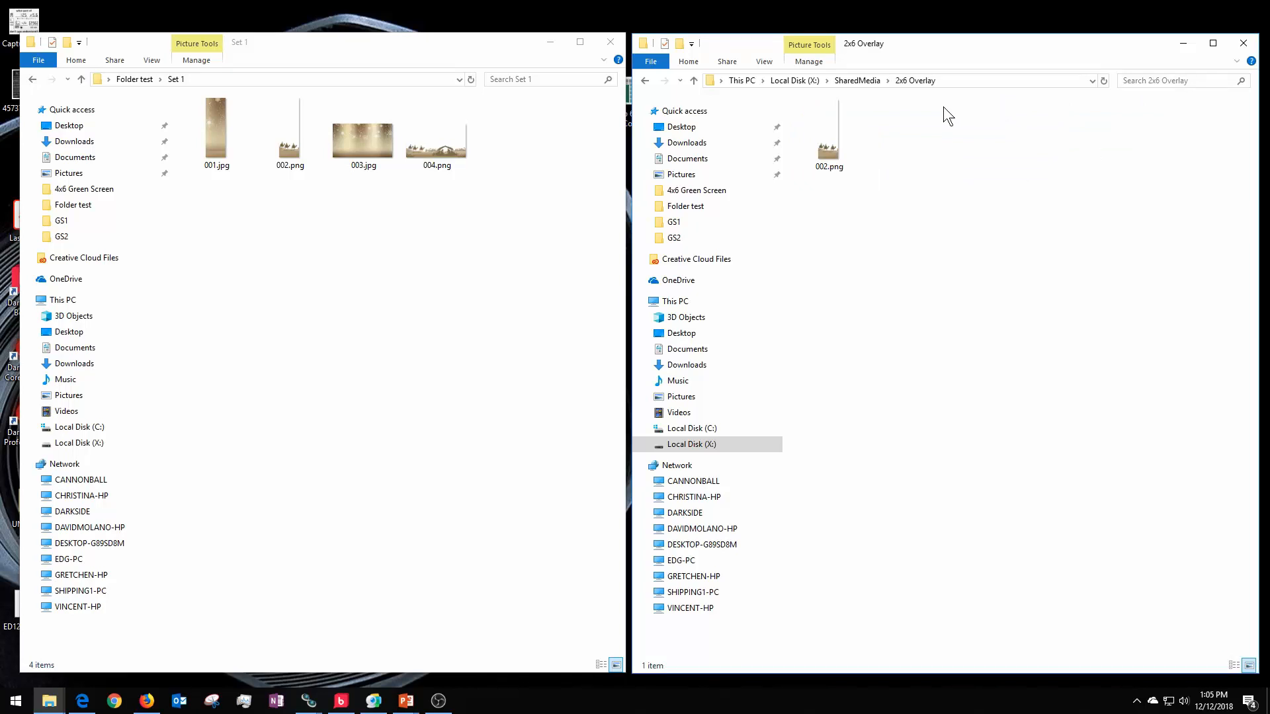
{"action": "left_click", "coordinate": [693, 80]}
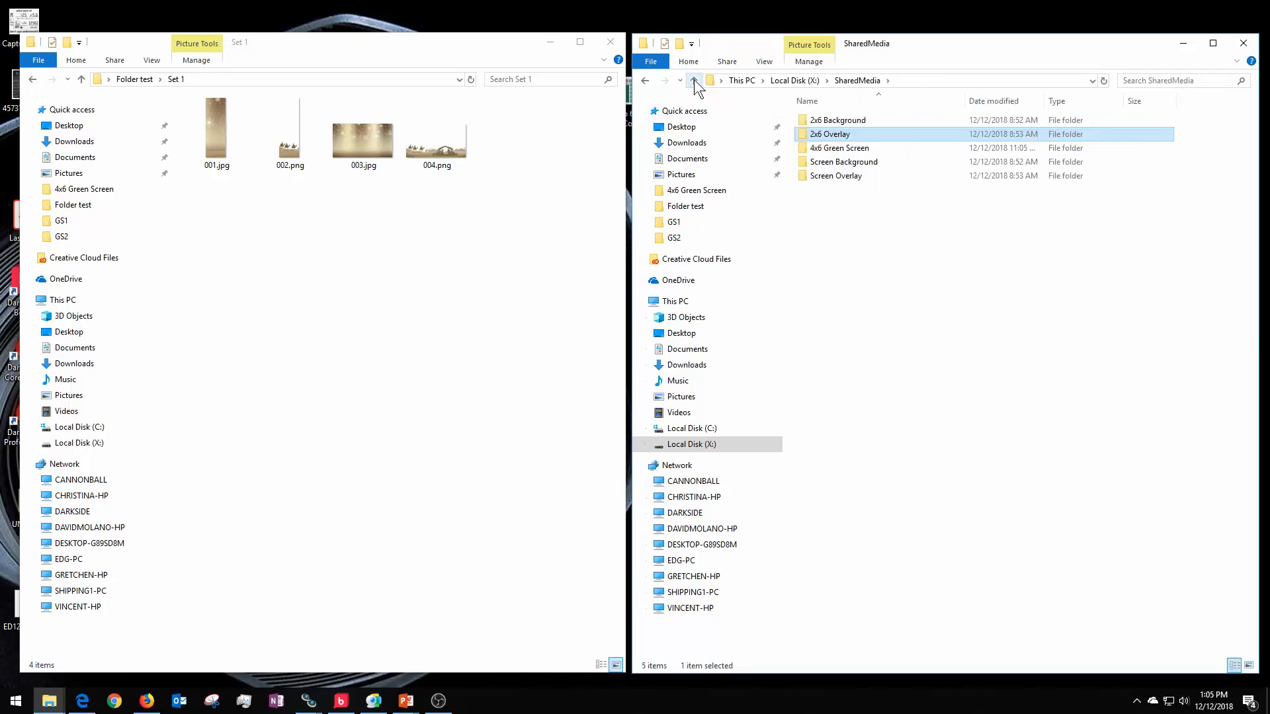
- Examine the contents of the Screen Background and Screen Overlay folders, and return to SharedMedia
{"action": "left_click", "coordinate": [860, 167]}
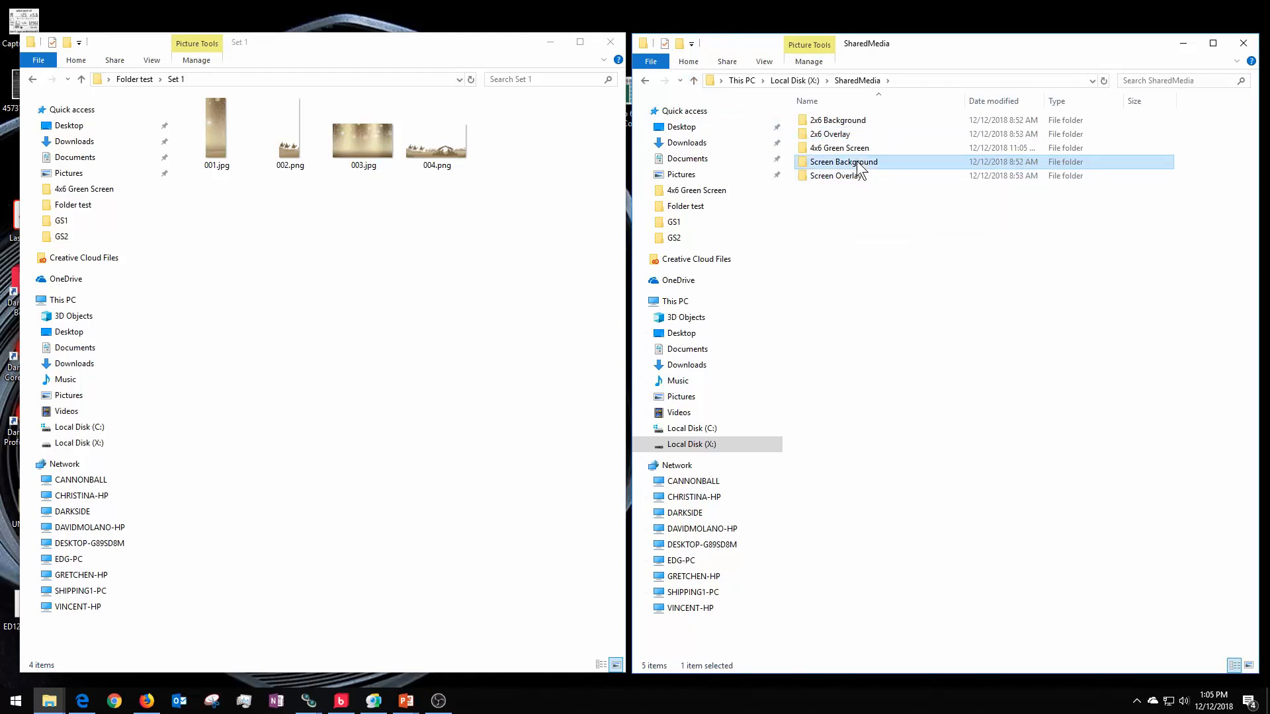
{"action": "double_click", "coordinate": [859, 166]}
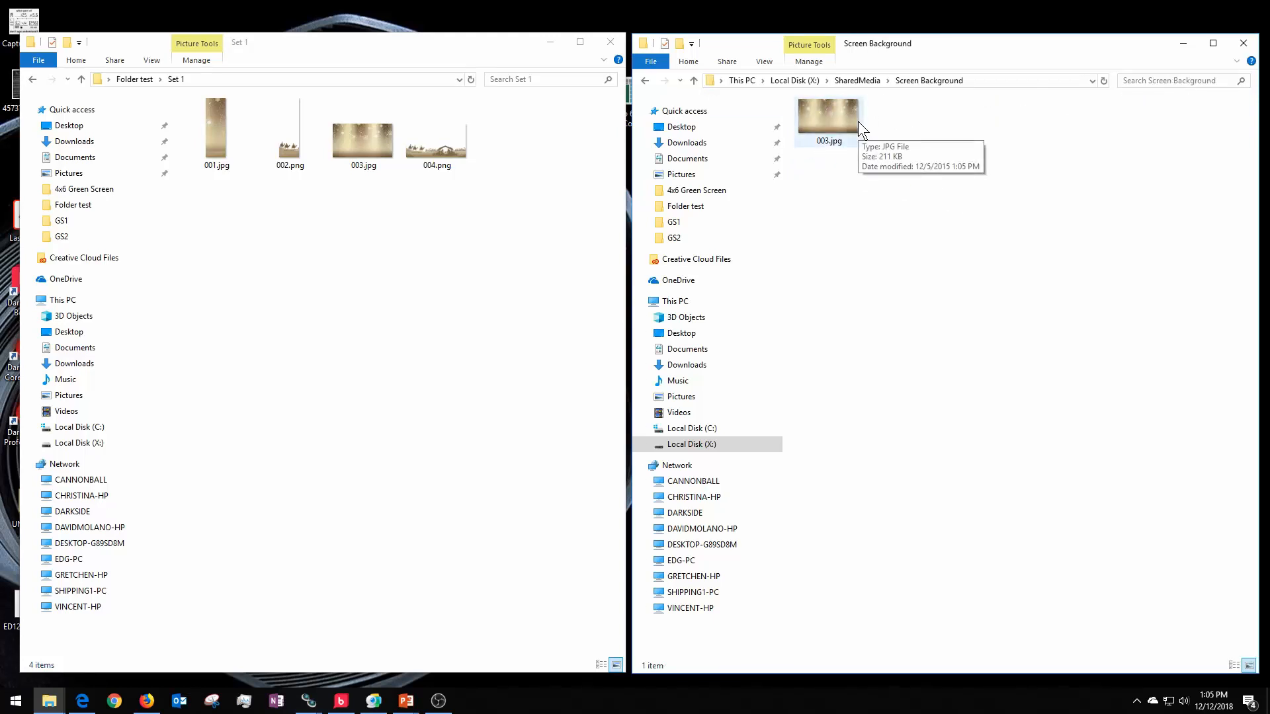
{"action": "left_click", "coordinate": [700, 82]}
{"action": "double_click", "coordinate": [843, 176]}
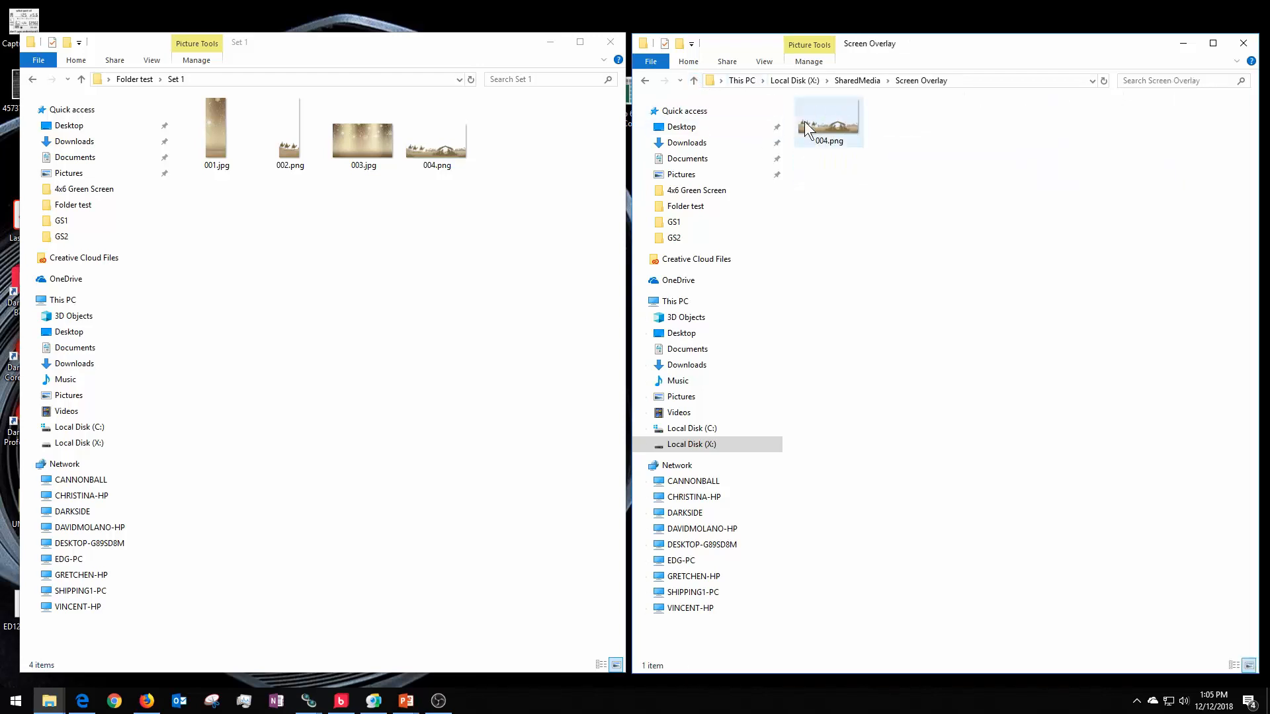
{"action": "left_click", "coordinate": [694, 80]}
- Recheck the image file names in the 2x6 Background and 2x6 Overlay folders against those in Set 1
{"action": "double_click", "coordinate": [839, 120]}
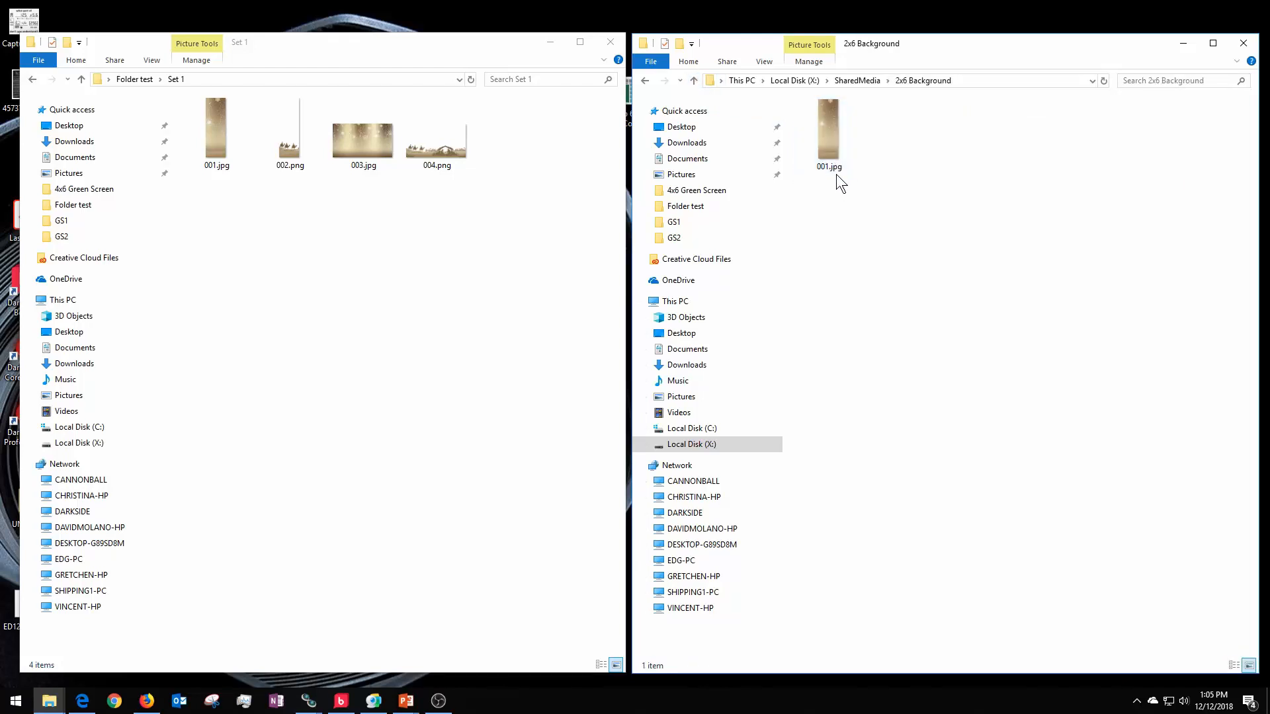
{"action": "left_click", "coordinate": [693, 79]}
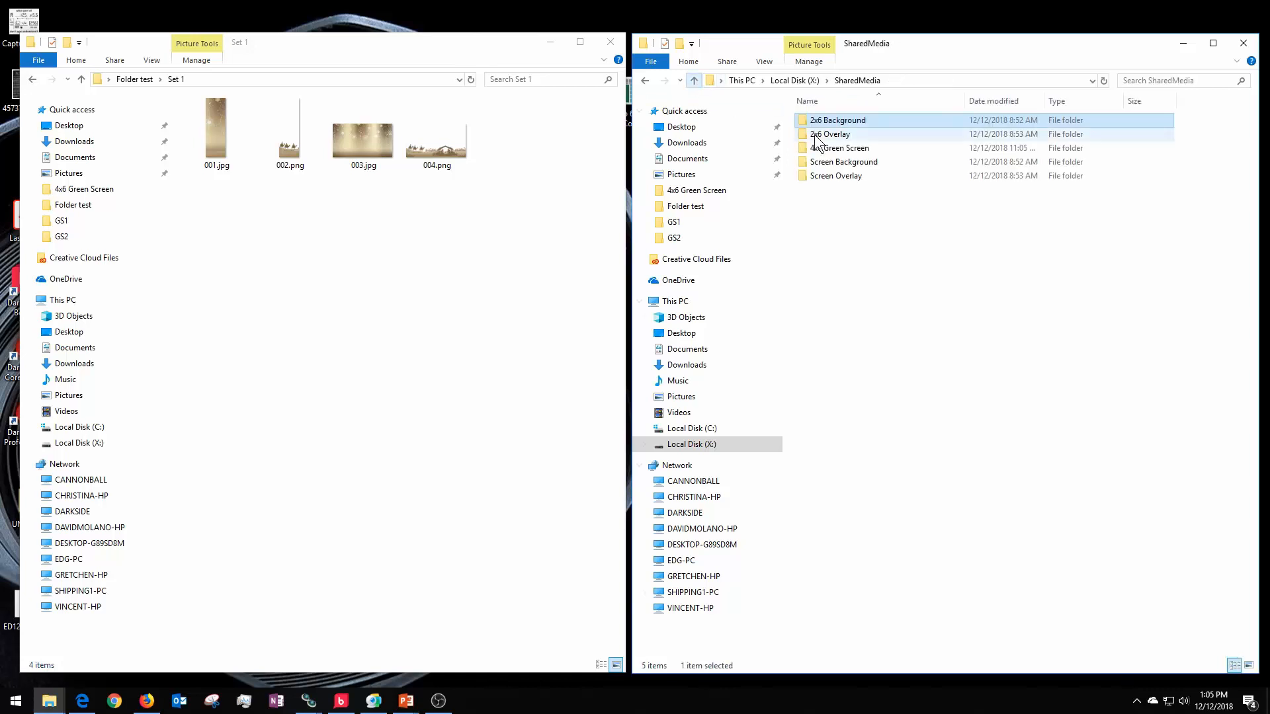
{"action": "double_click", "coordinate": [824, 135]}
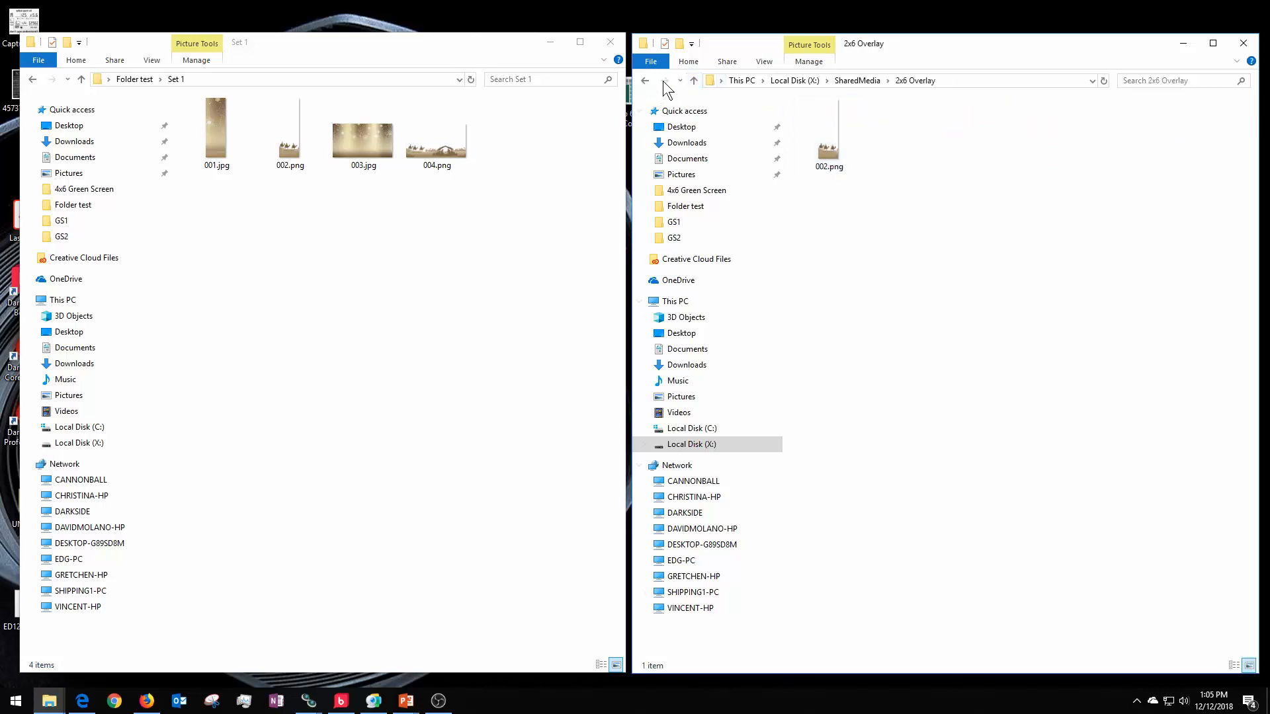
{"action": "left_click", "coordinate": [693, 79]}
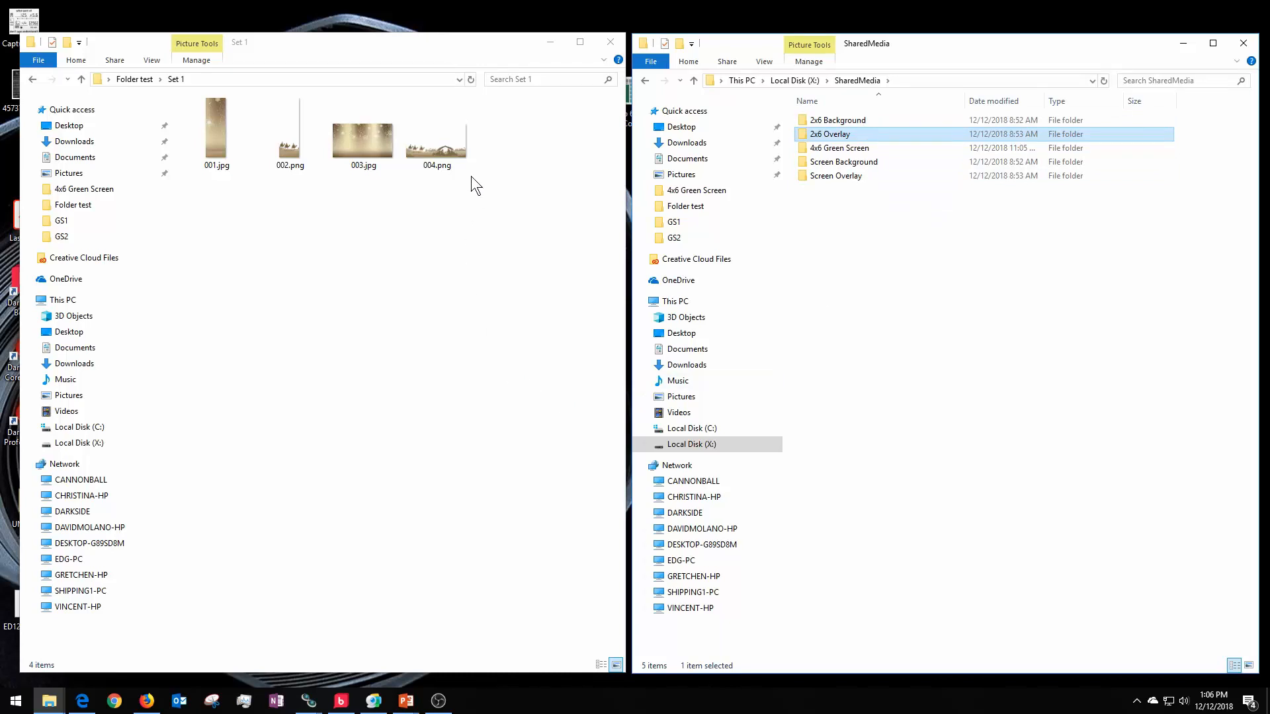
{"action": "double_click", "coordinate": [847, 122]}
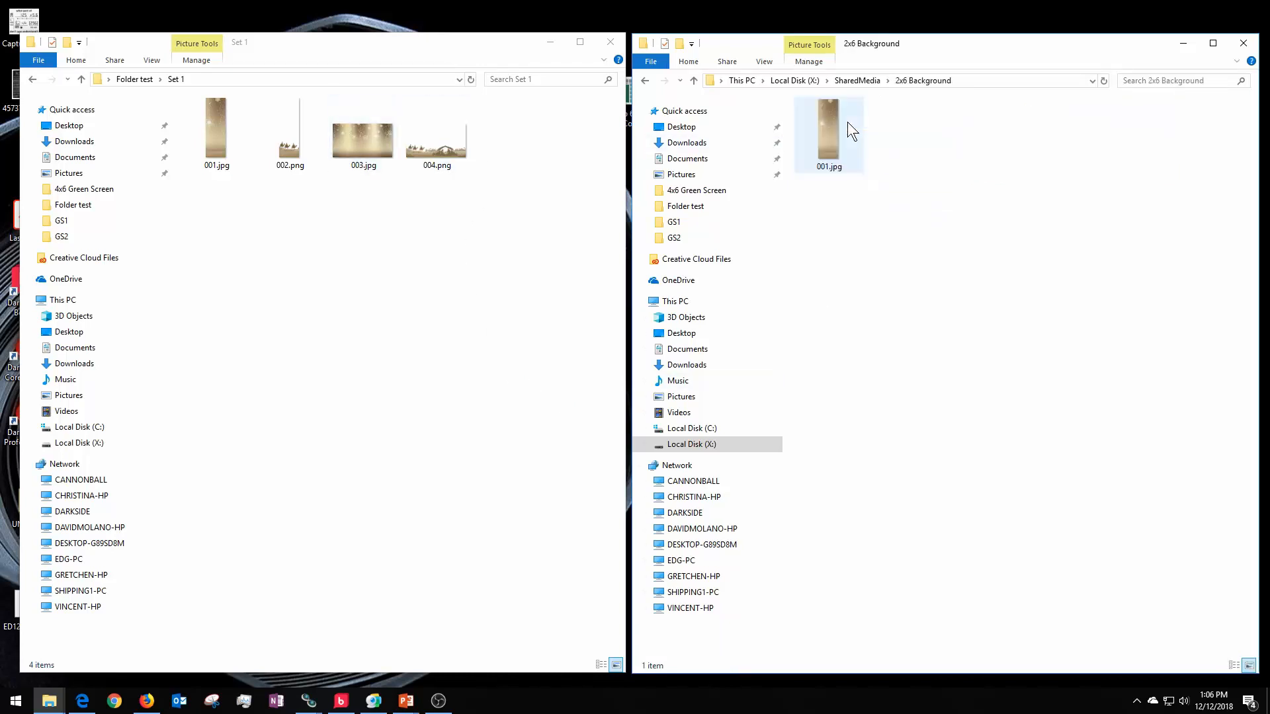
{"action": "left_click", "coordinate": [695, 81]}
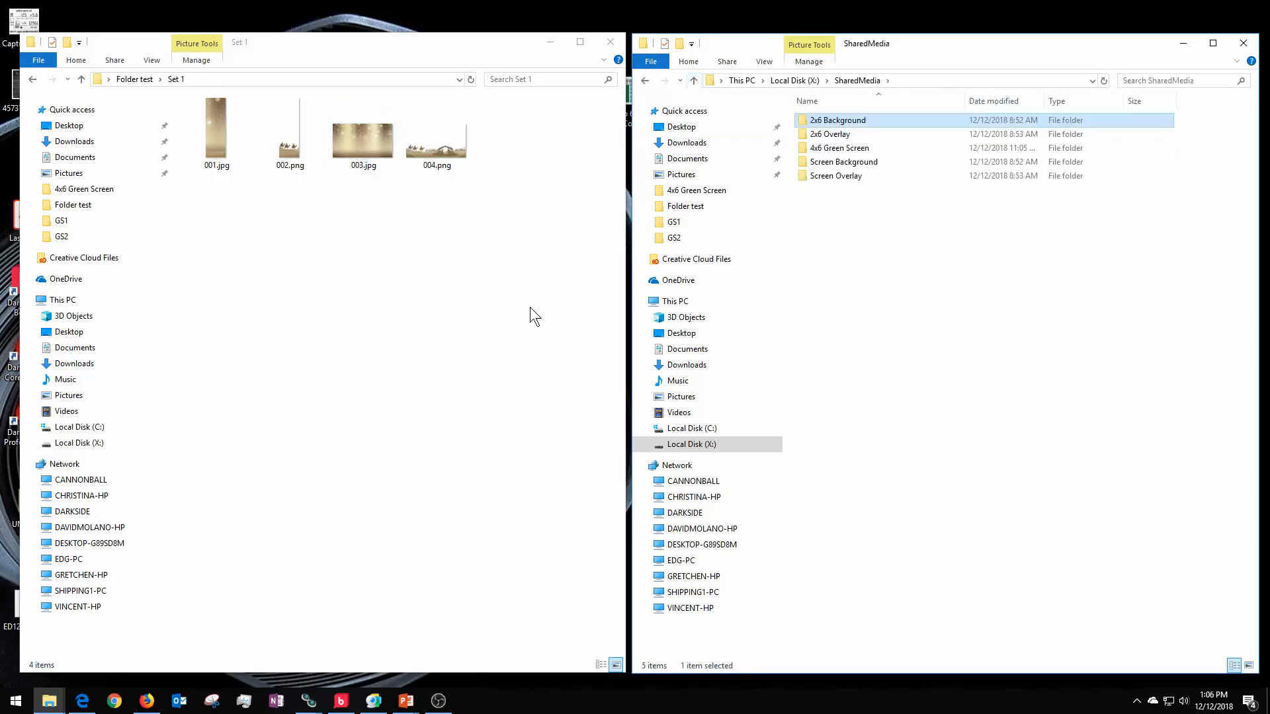
- Switch to Darkroom Booth and open the 2x6 Holy Night Blue print template of the Shared Folder Demo event for editing
{"action": "left_click", "coordinate": [339, 704]}
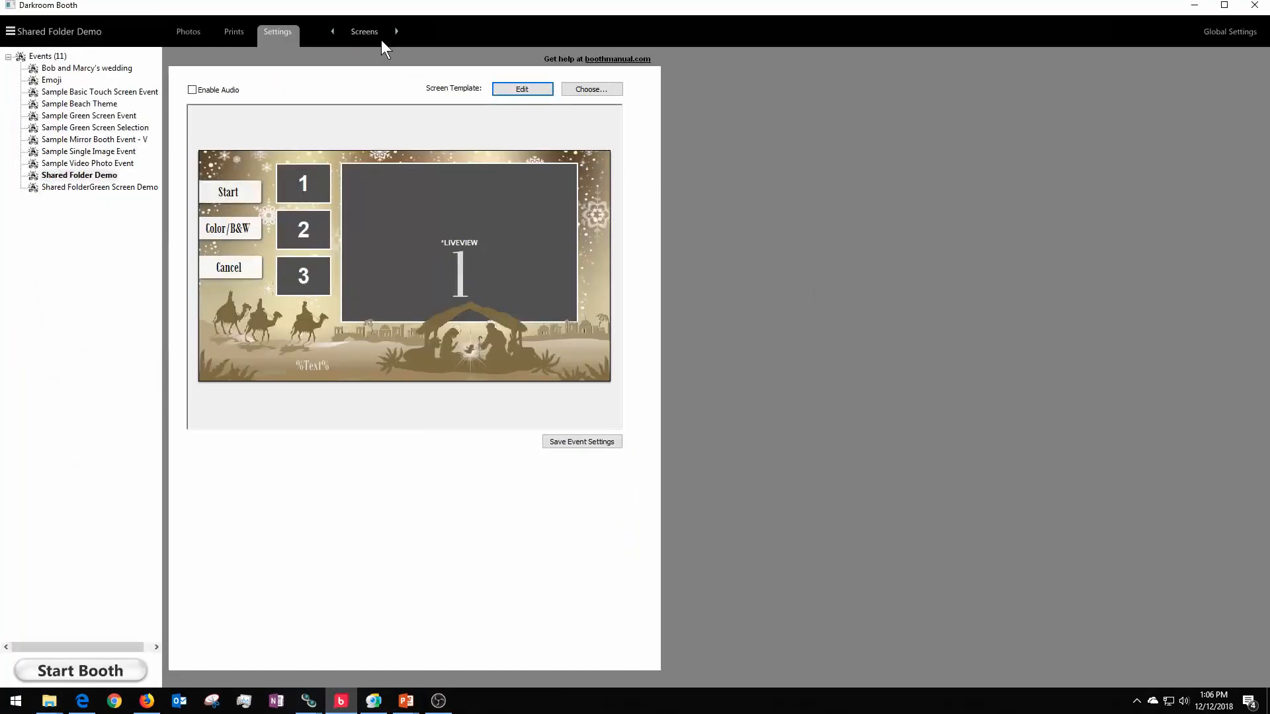
{"action": "left_click", "coordinate": [360, 31]}
{"action": "left_click", "coordinate": [507, 85]}
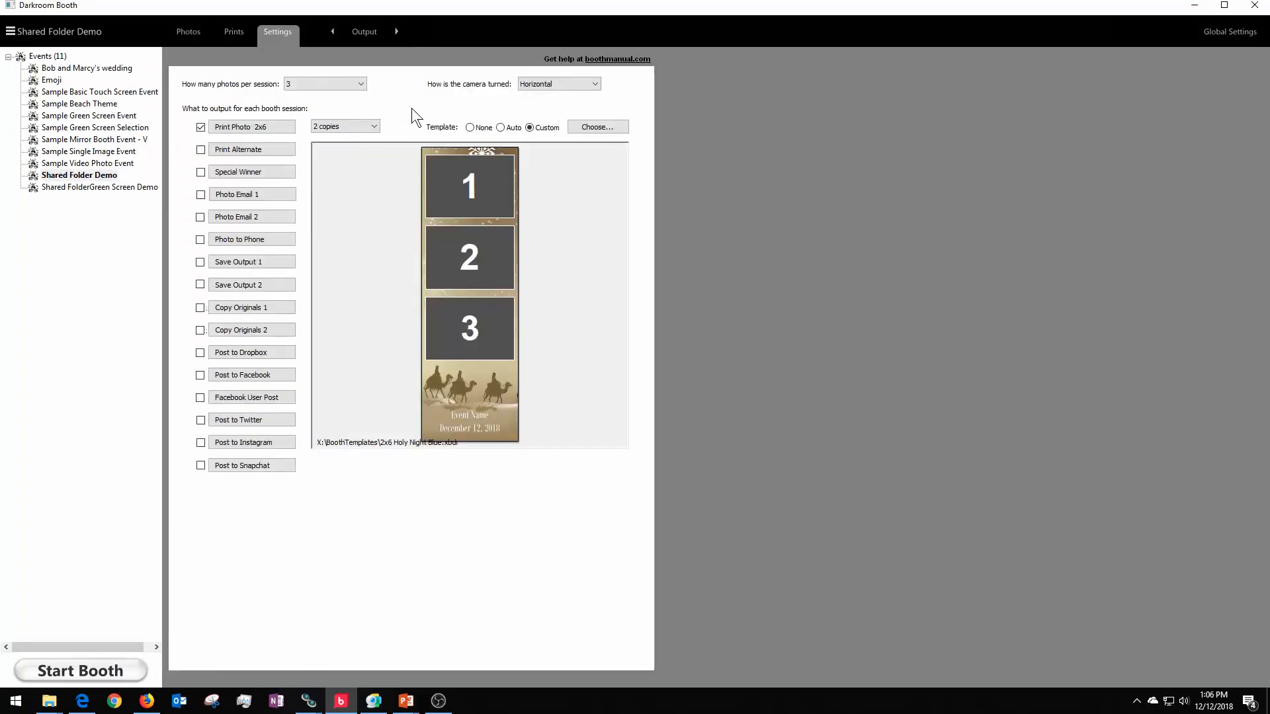
{"action": "left_click", "coordinate": [594, 128]}
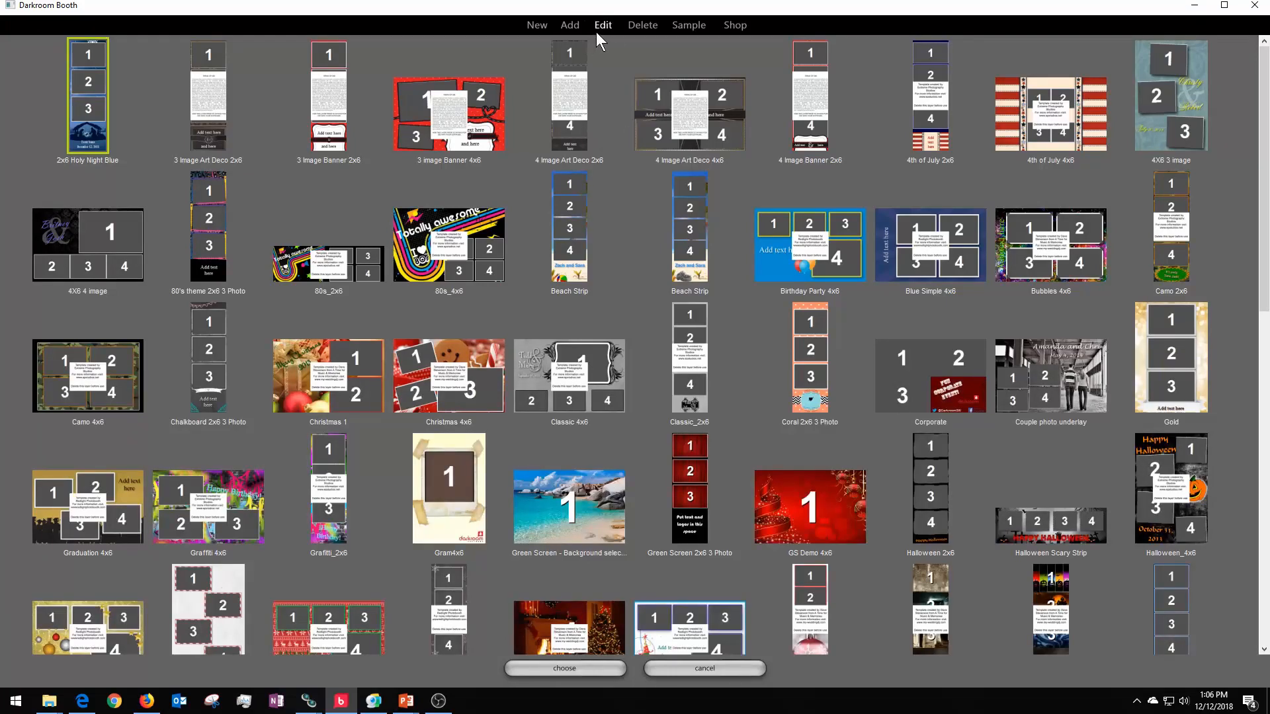
{"action": "double_click", "coordinate": [100, 135]}
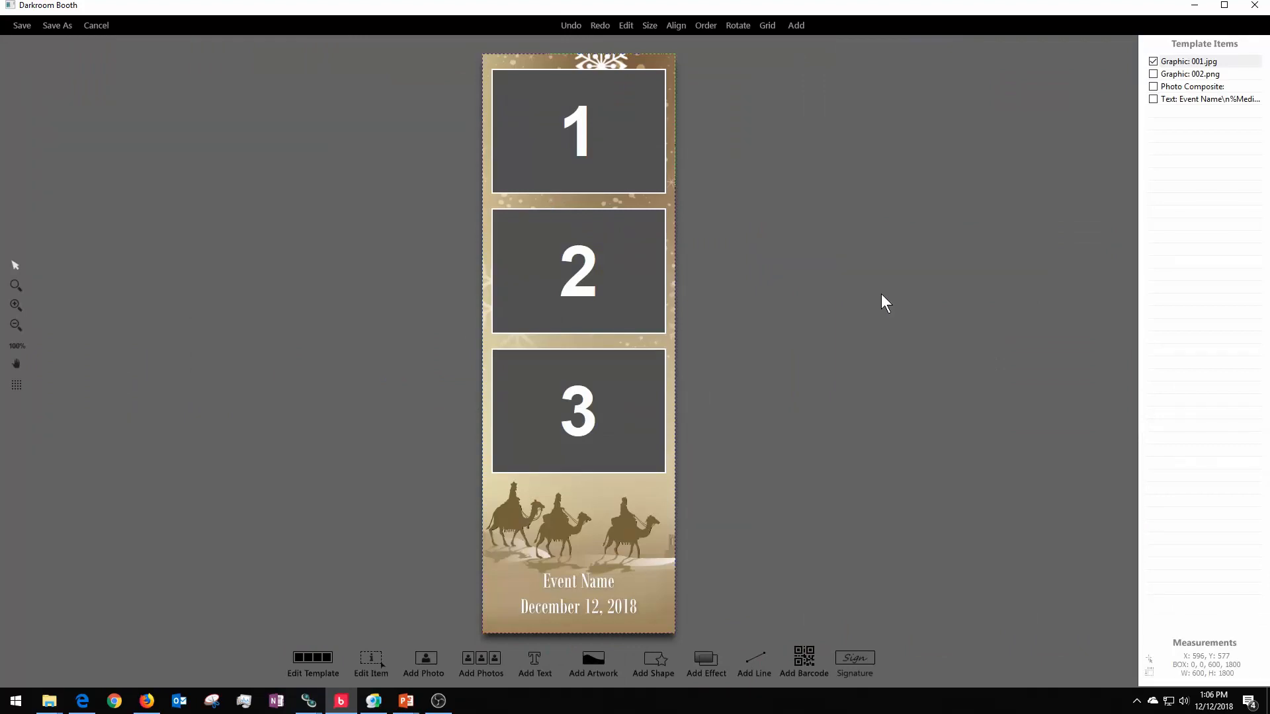
- Open the properties of the 001.jpg background graphic in the template to check its source path
{"action": "left_click", "coordinate": [609, 133]}
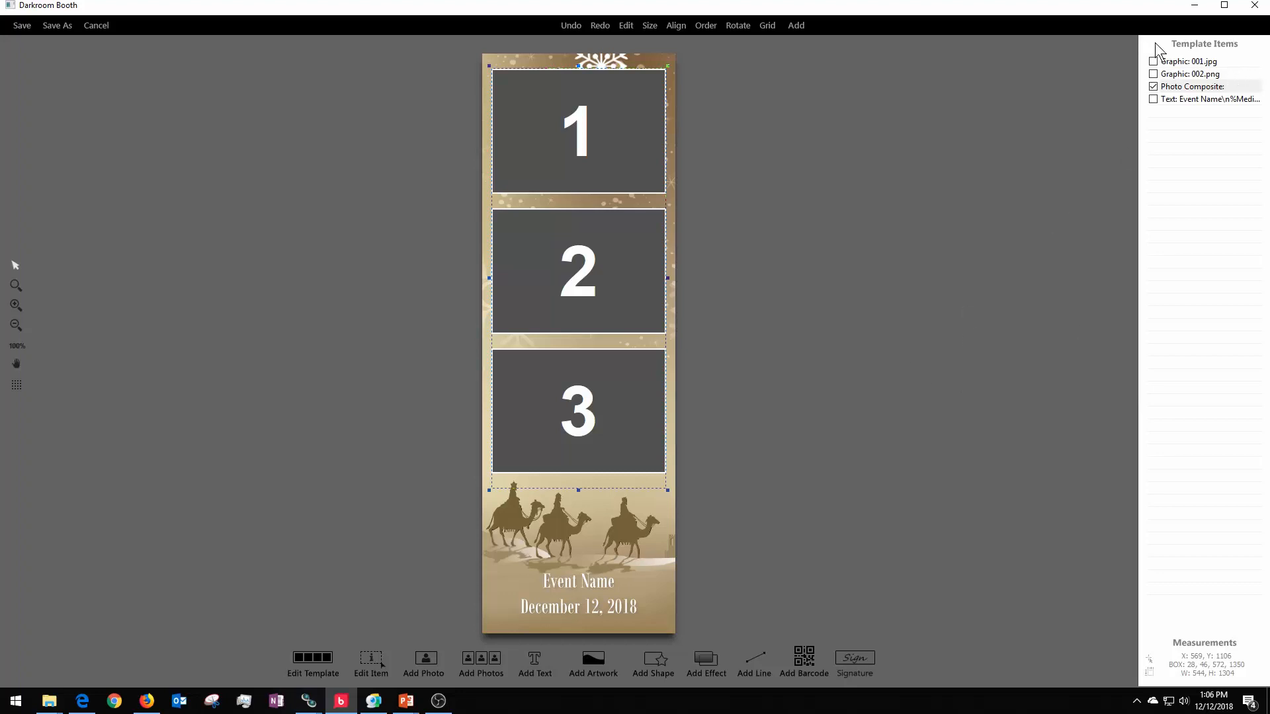
{"action": "left_click", "coordinate": [1190, 63]}
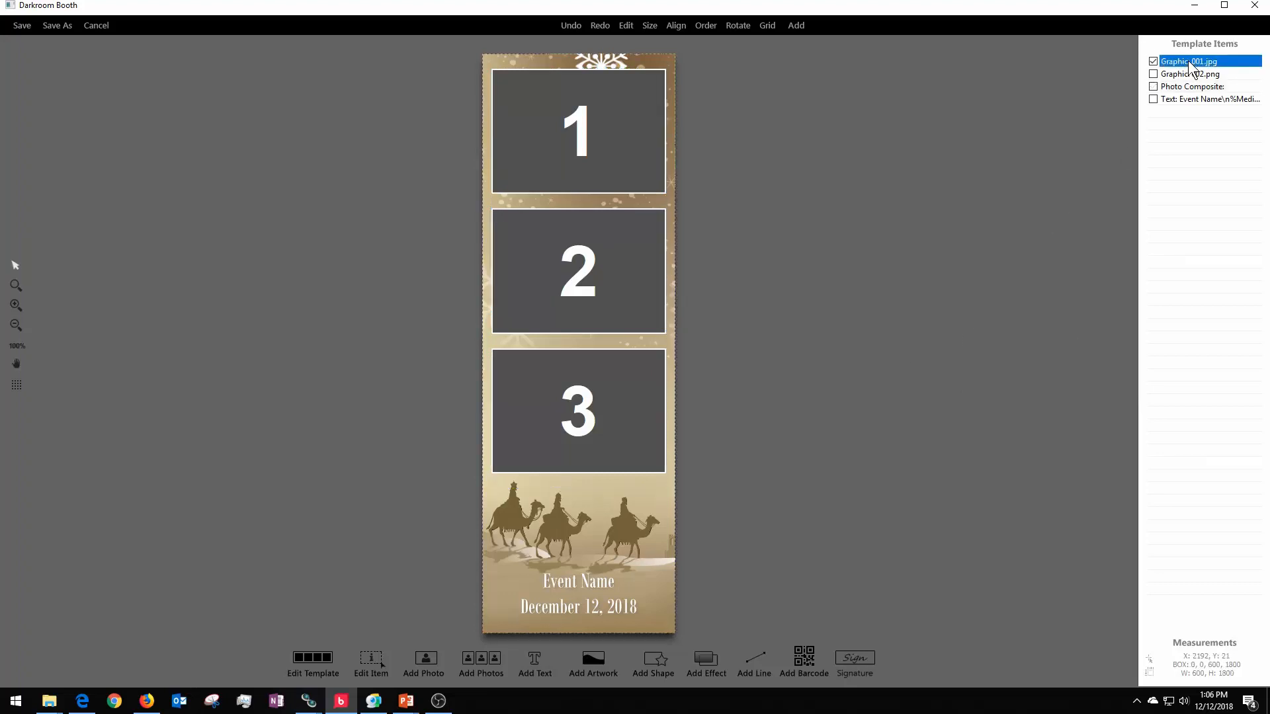
{"action": "double_click", "coordinate": [1191, 63]}
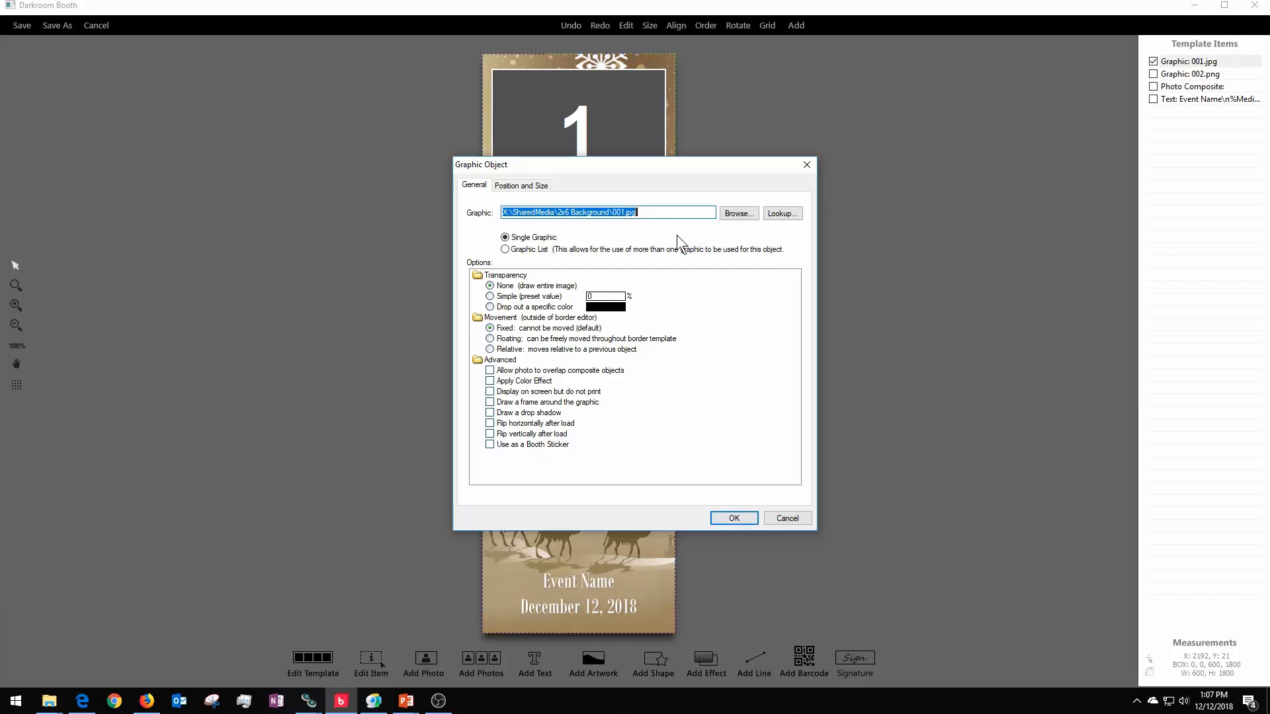
- Browse from This PC through Local Disk (X:) and SharedMedia to the 2x6 Background folder, and leave the graphic's properties without changing the source
{"action": "left_click", "coordinate": [742, 216]}
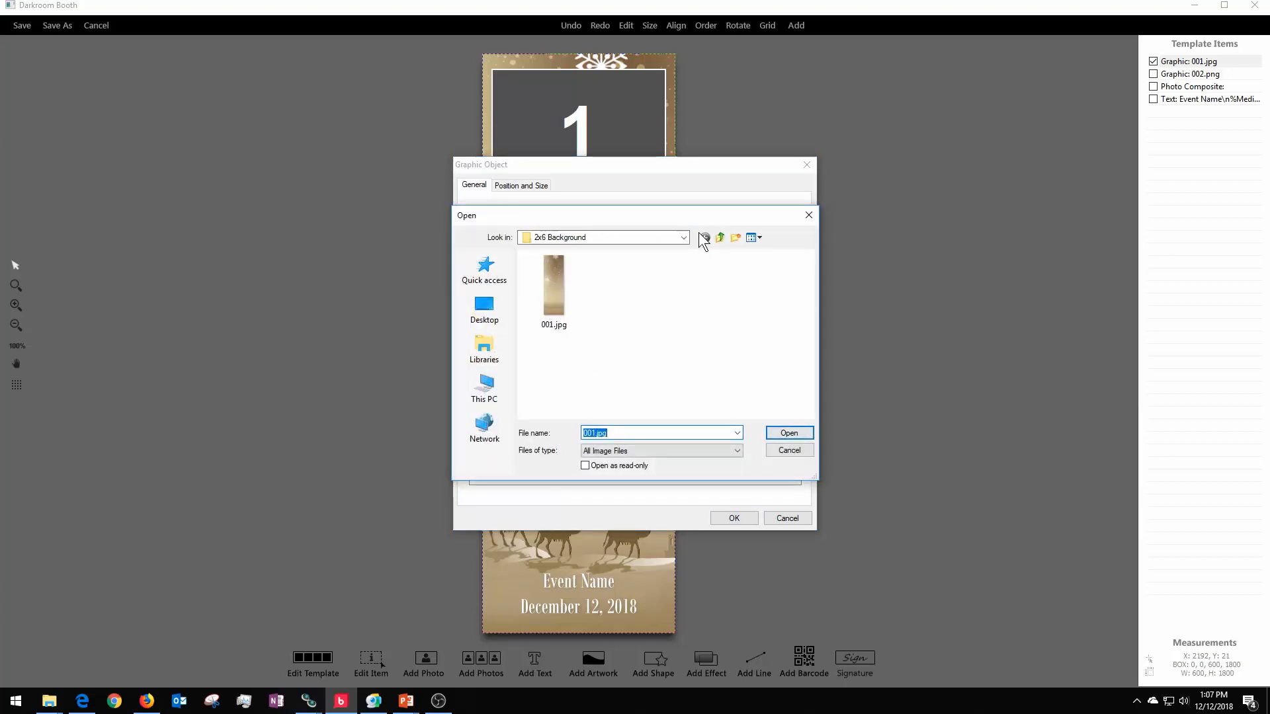
{"action": "left_click", "coordinate": [720, 240]}
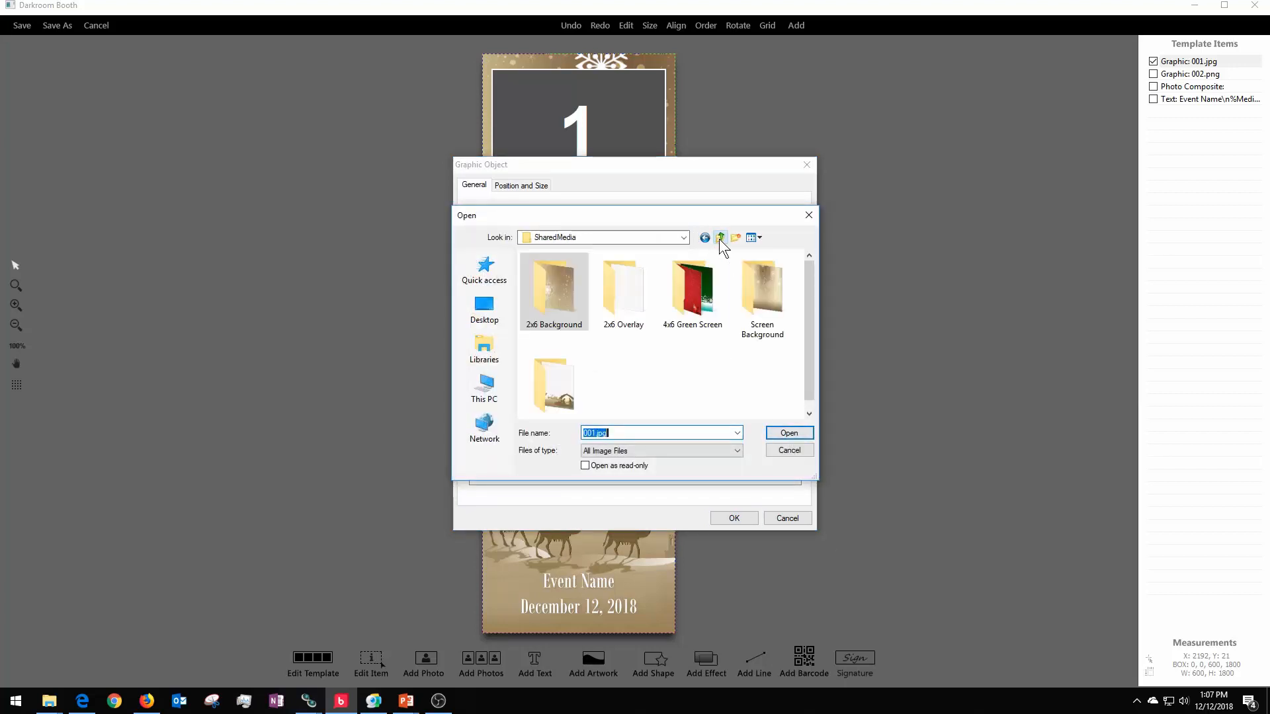
{"action": "left_click", "coordinate": [719, 239]}
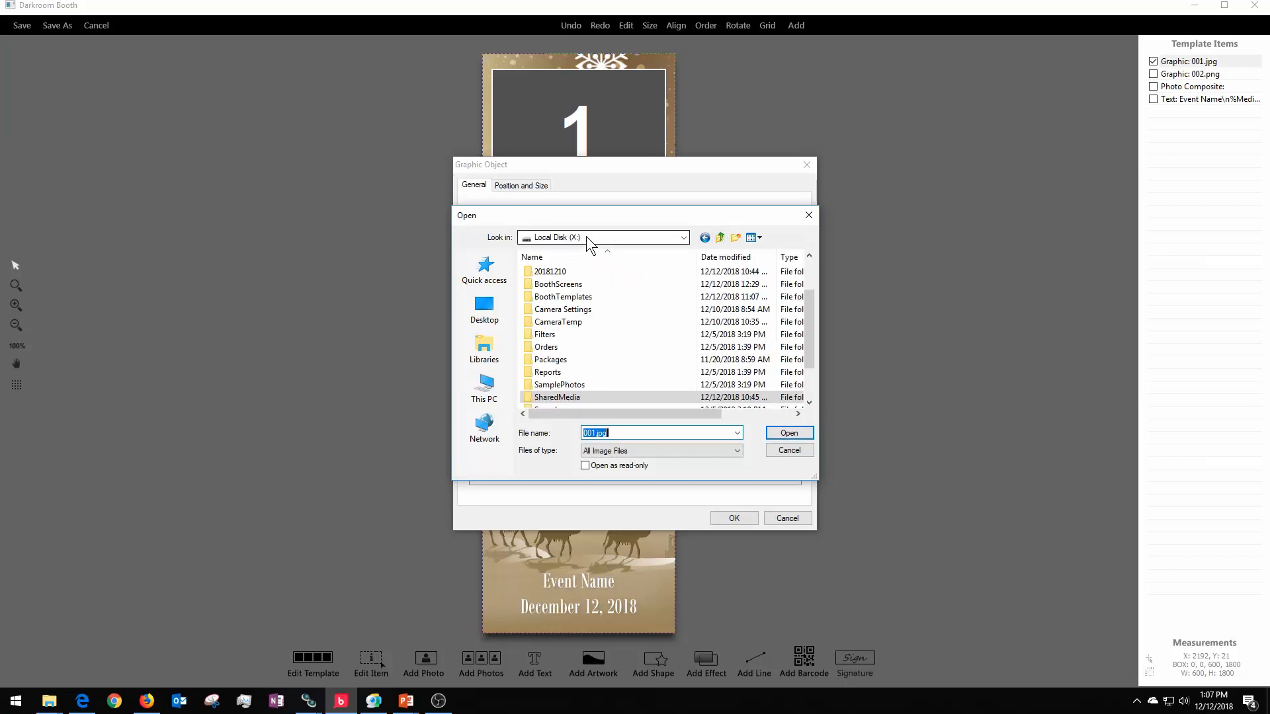
{"action": "left_click", "coordinate": [490, 393]}
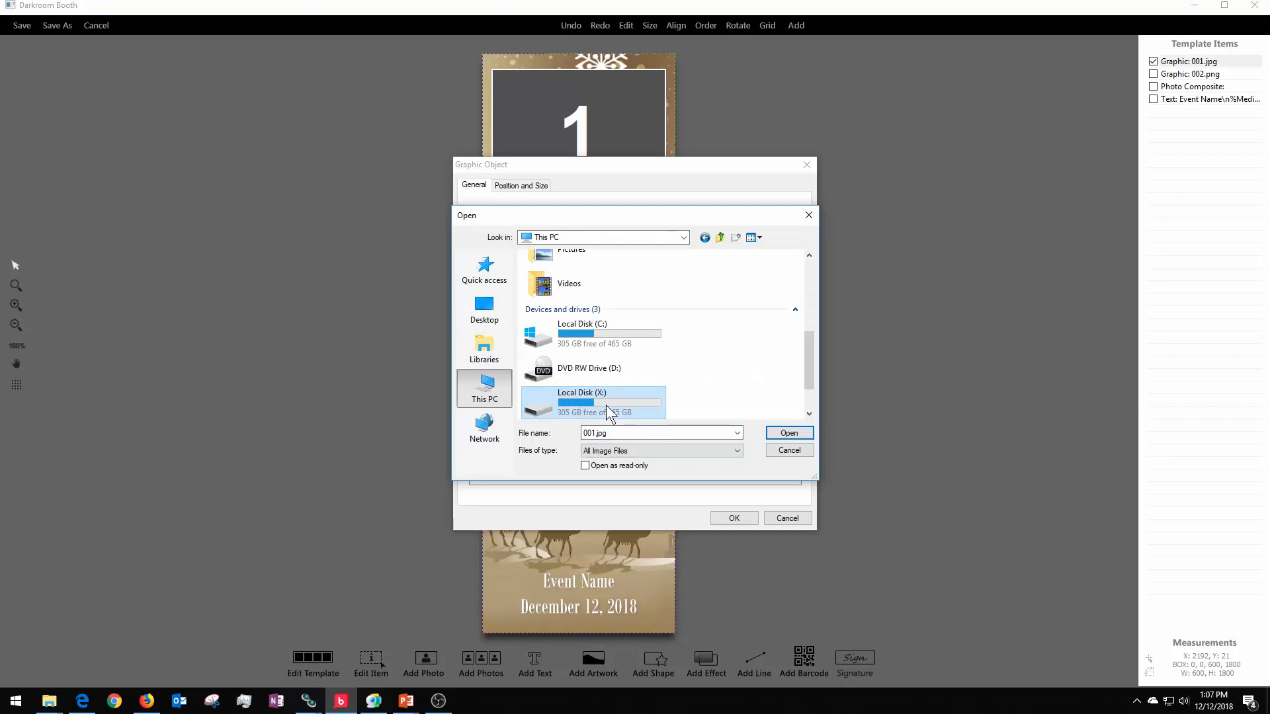
{"action": "double_click", "coordinate": [605, 405]}
{"action": "scroll", "coordinate": [589, 398], "scroll_direction": "down", "scroll_amount": 3}
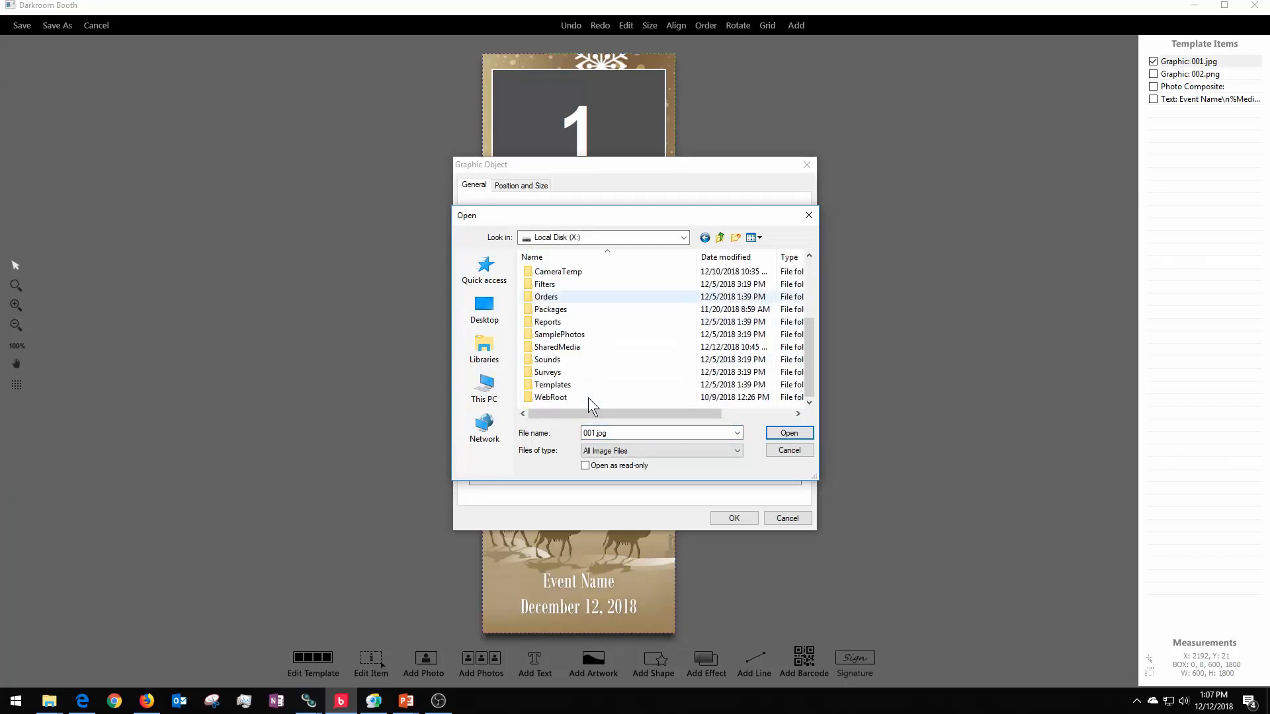
{"action": "double_click", "coordinate": [570, 348]}
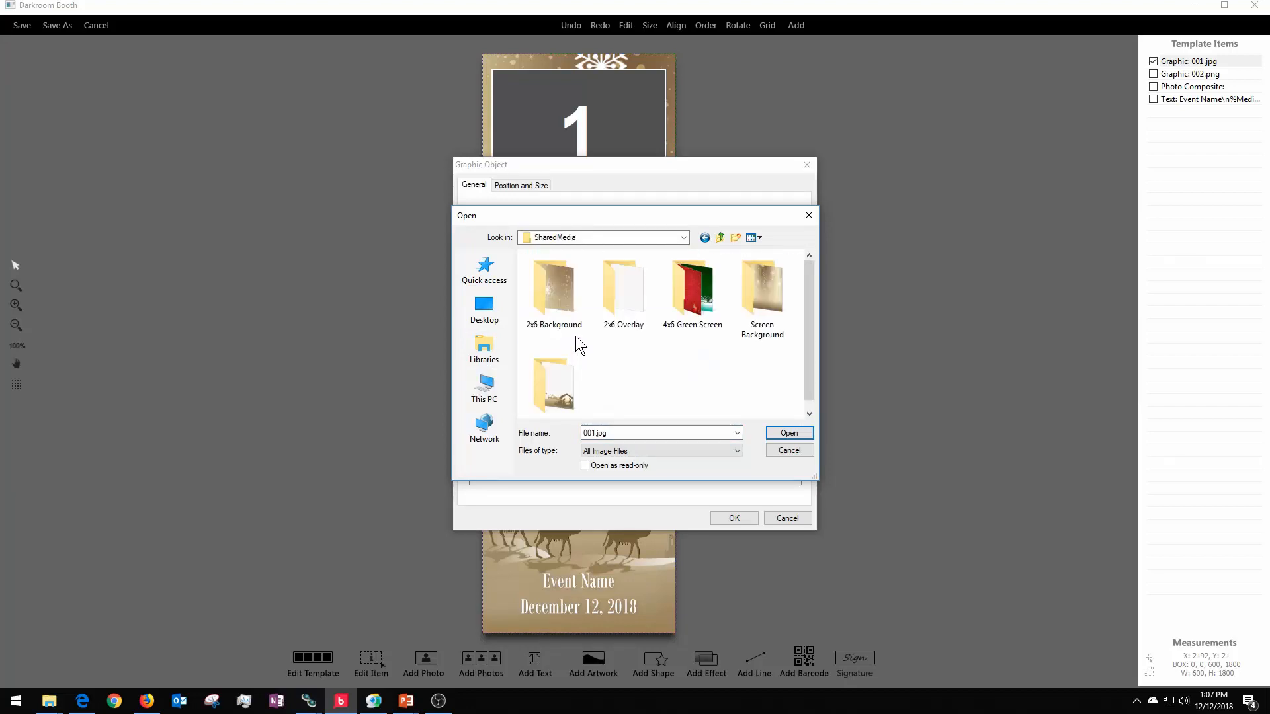
{"action": "double_click", "coordinate": [549, 299]}
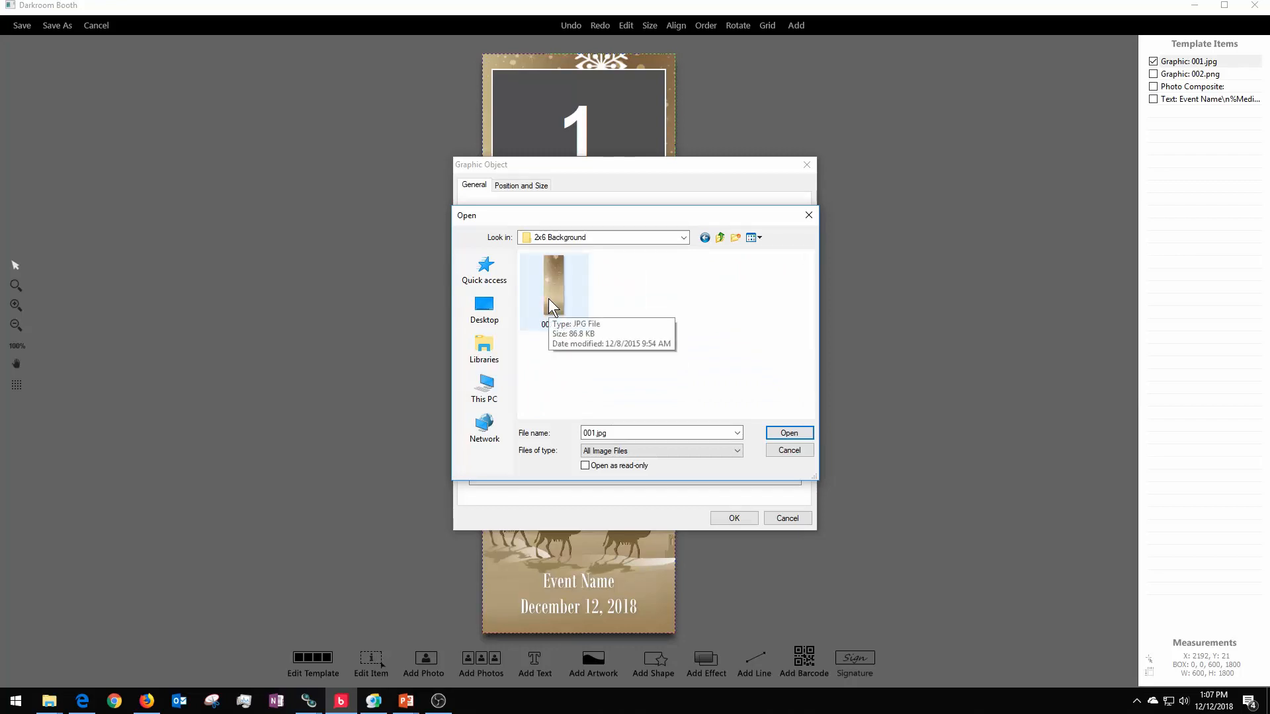
{"action": "left_click", "coordinate": [789, 451]}
{"action": "left_click", "coordinate": [786, 519]}
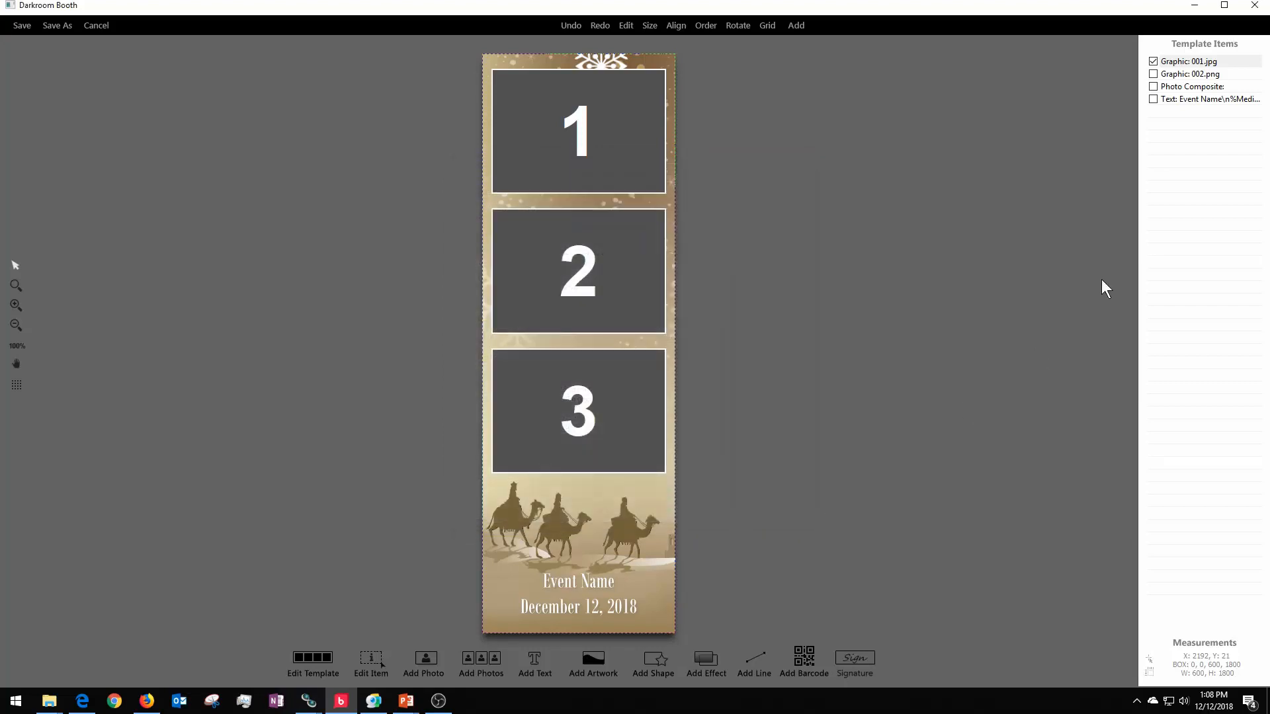
- Check the source path of the 002.png overlay graphic, save the print template, and leave the template chooser without picking another
{"action": "double_click", "coordinate": [1191, 74]}
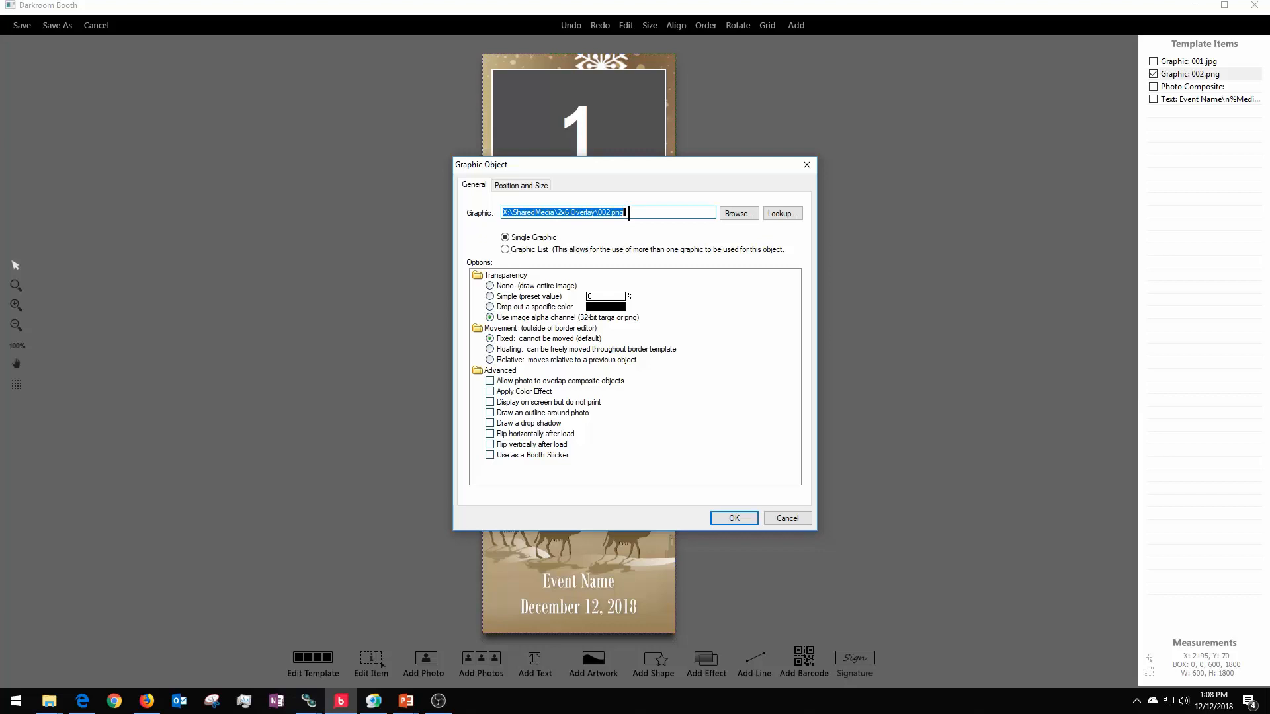
{"action": "left_click", "coordinate": [632, 215]}
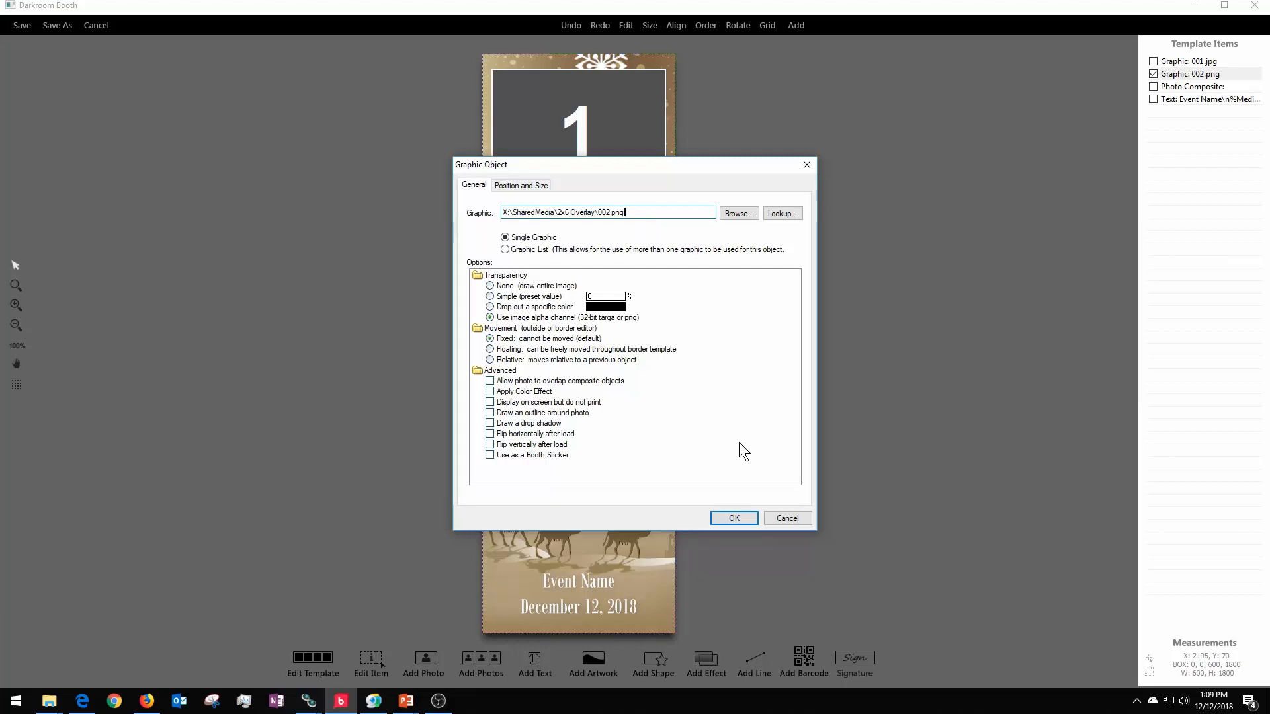
{"action": "left_click", "coordinate": [734, 519]}
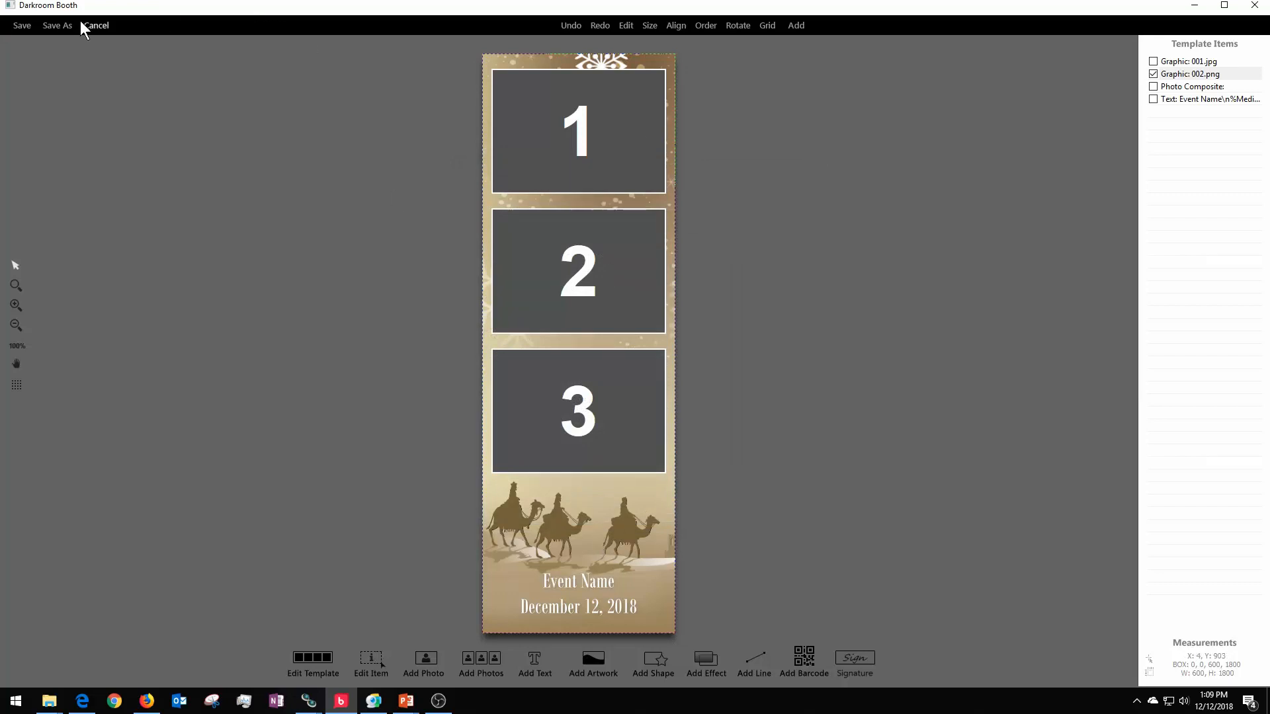
{"action": "left_click", "coordinate": [22, 26]}
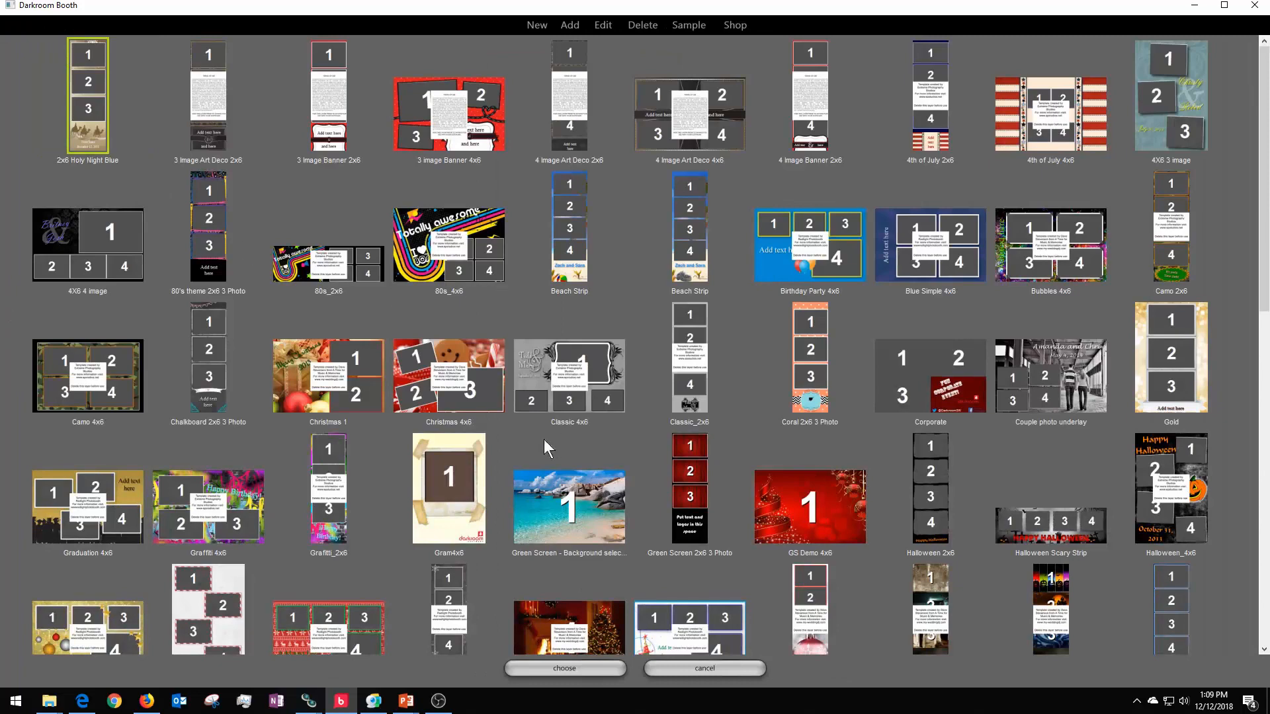
{"action": "left_click", "coordinate": [703, 670]}
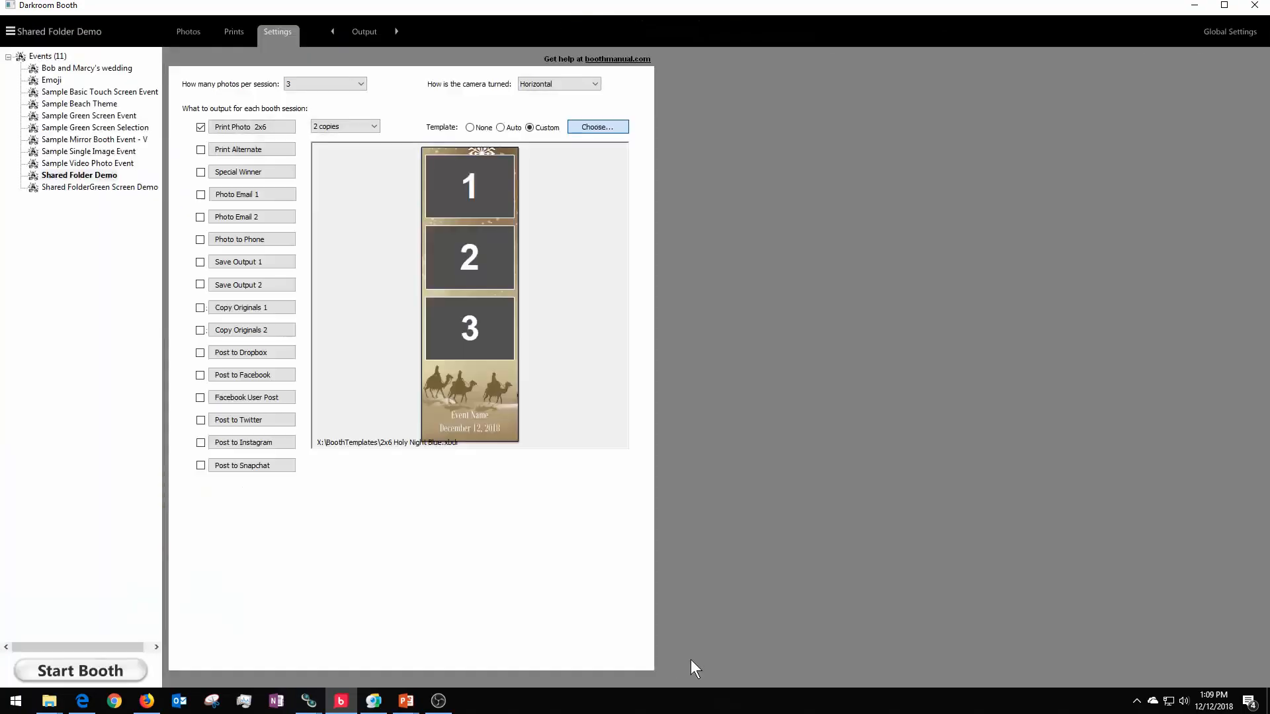
- Open the event's screen template for editing and check the source path of its 003.jpg background graphic
{"action": "left_click", "coordinate": [361, 35]}
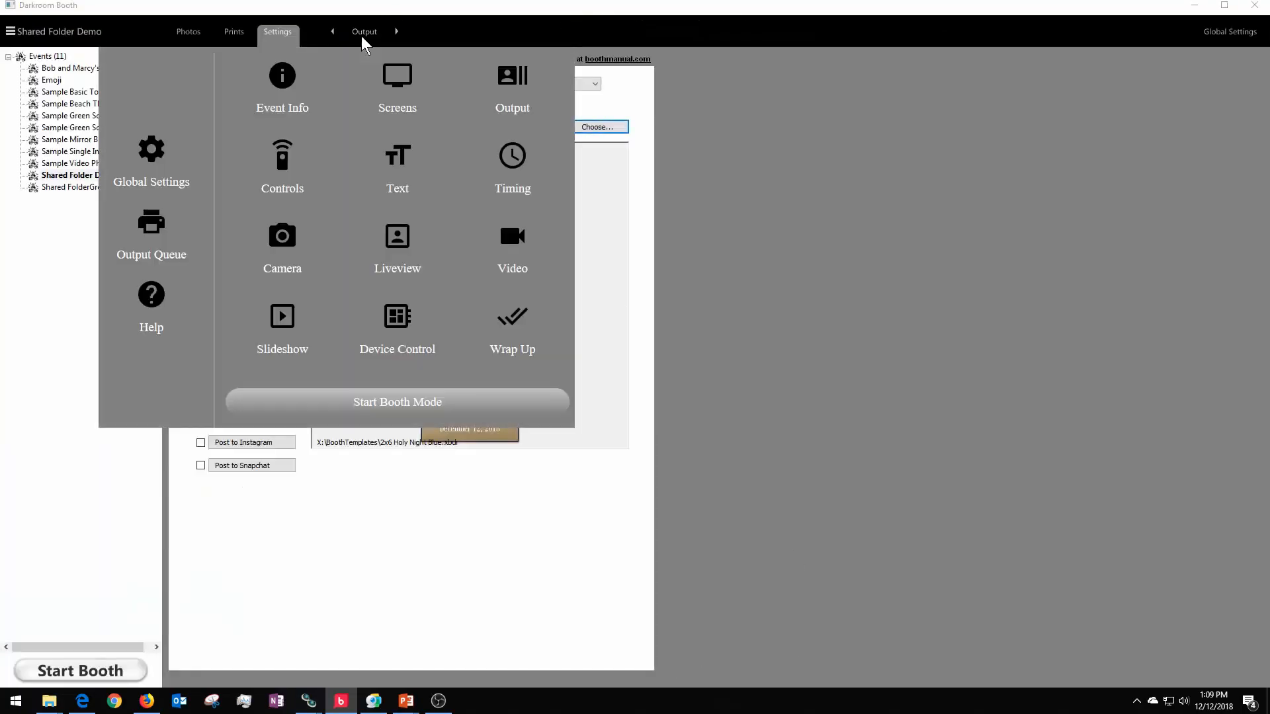
{"action": "left_click", "coordinate": [388, 75]}
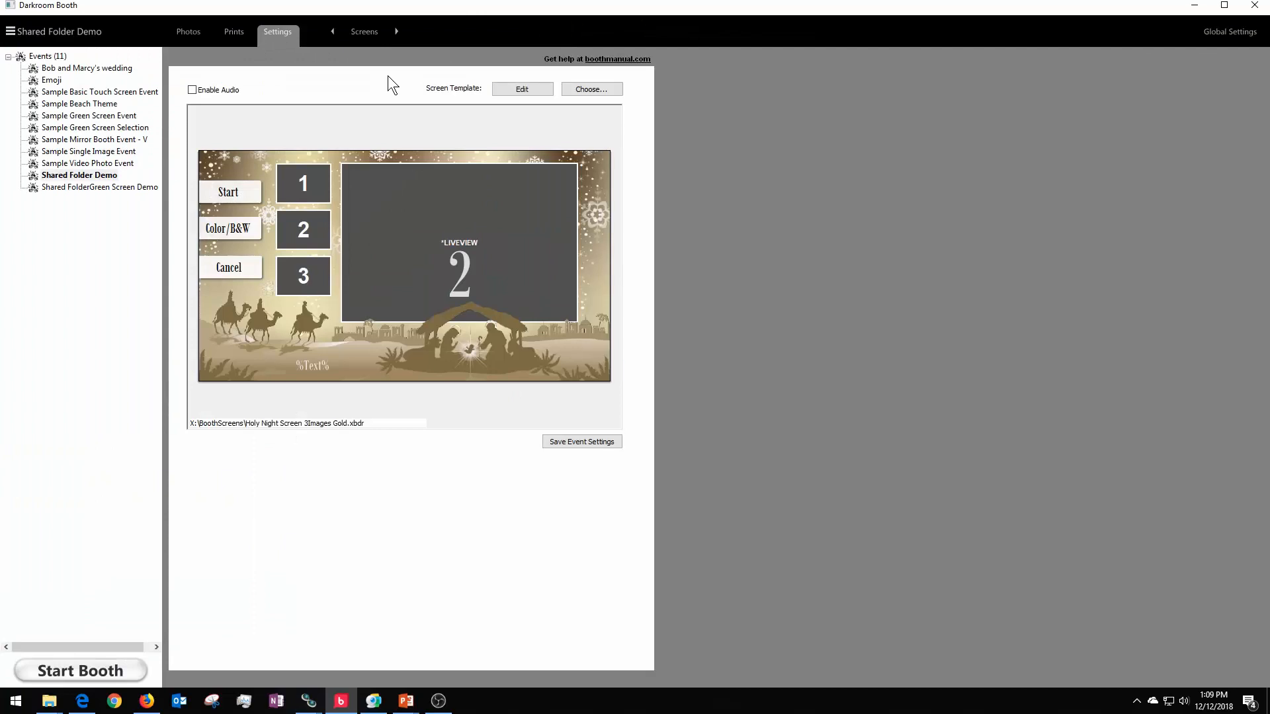
{"action": "left_click", "coordinate": [510, 86]}
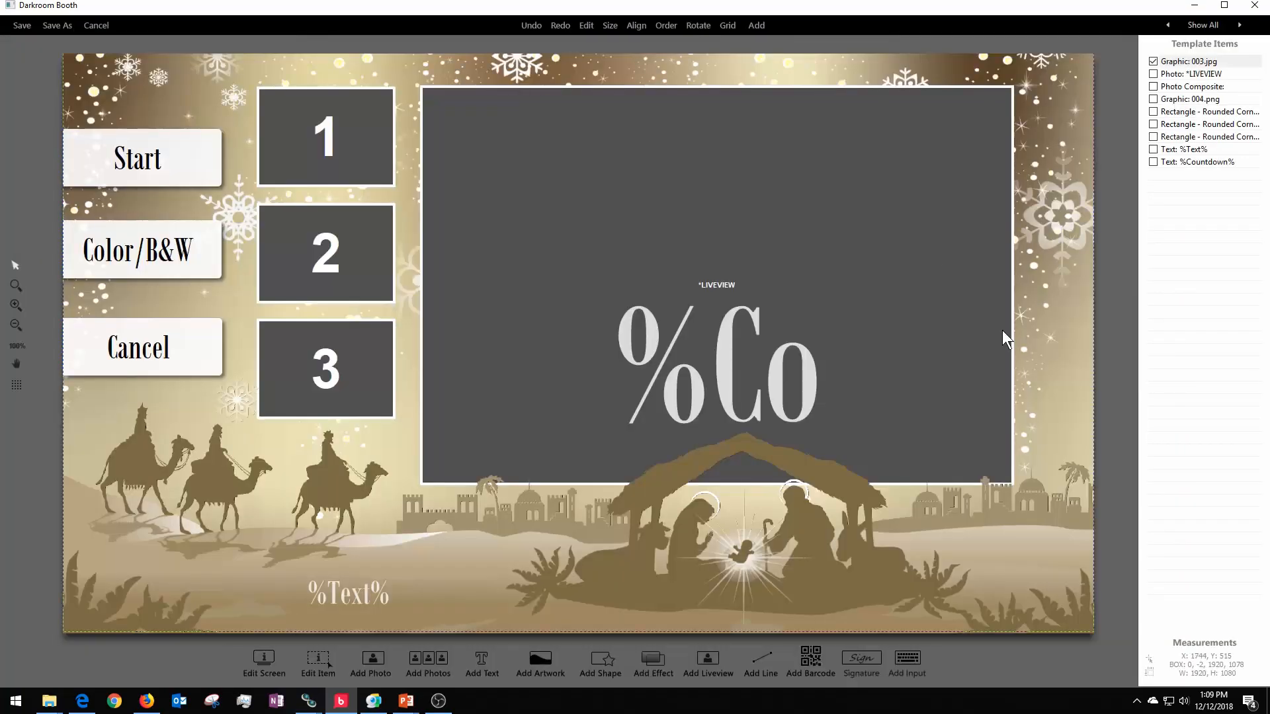
{"action": "double_click", "coordinate": [1188, 61]}
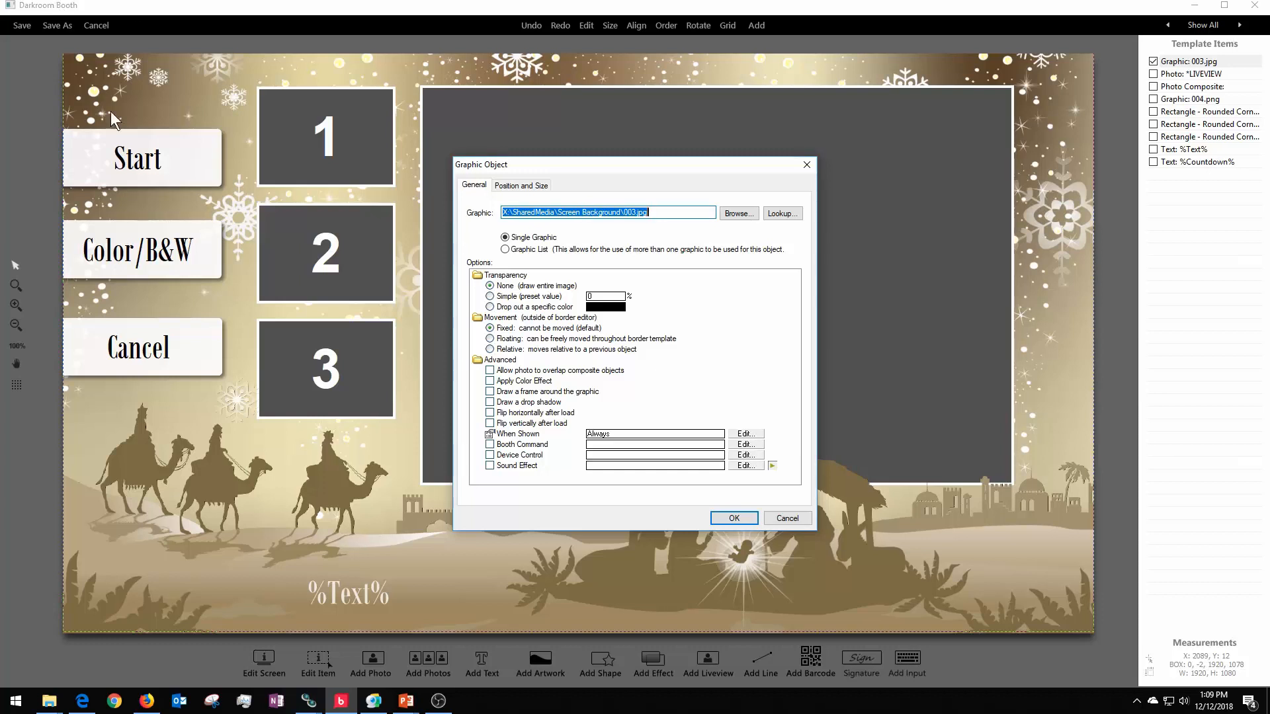
{"action": "left_click", "coordinate": [733, 523]}
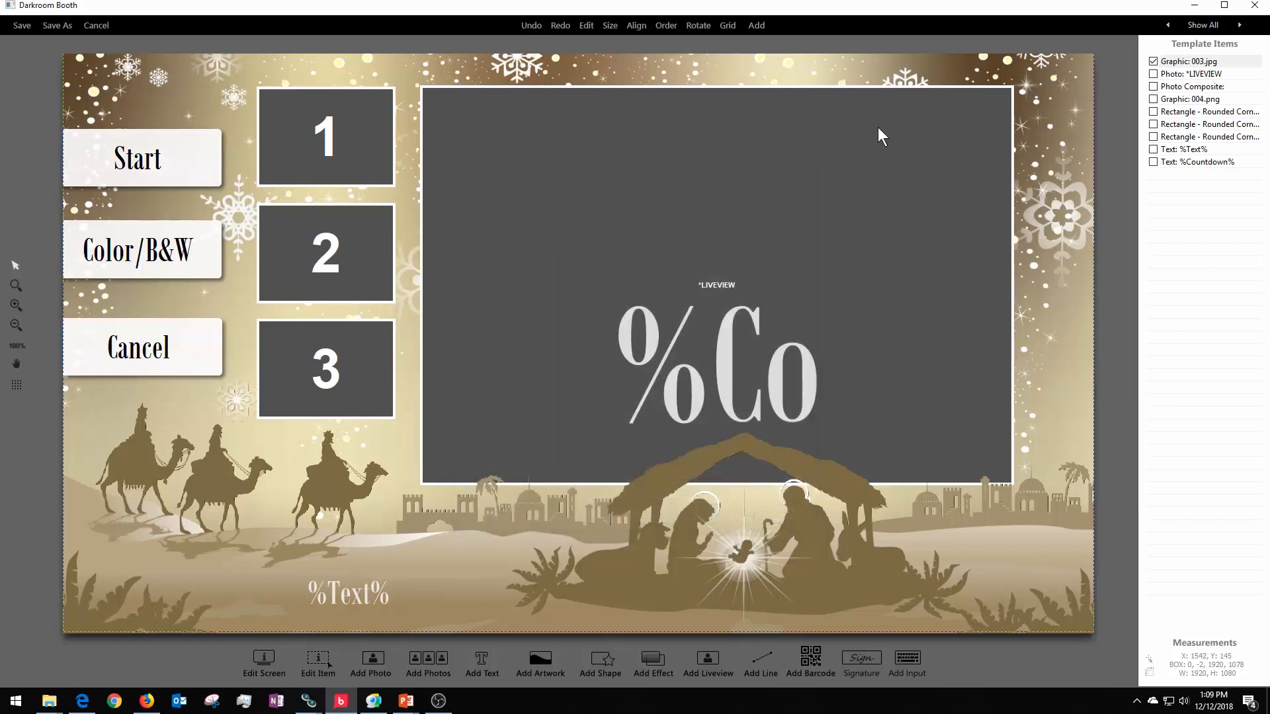
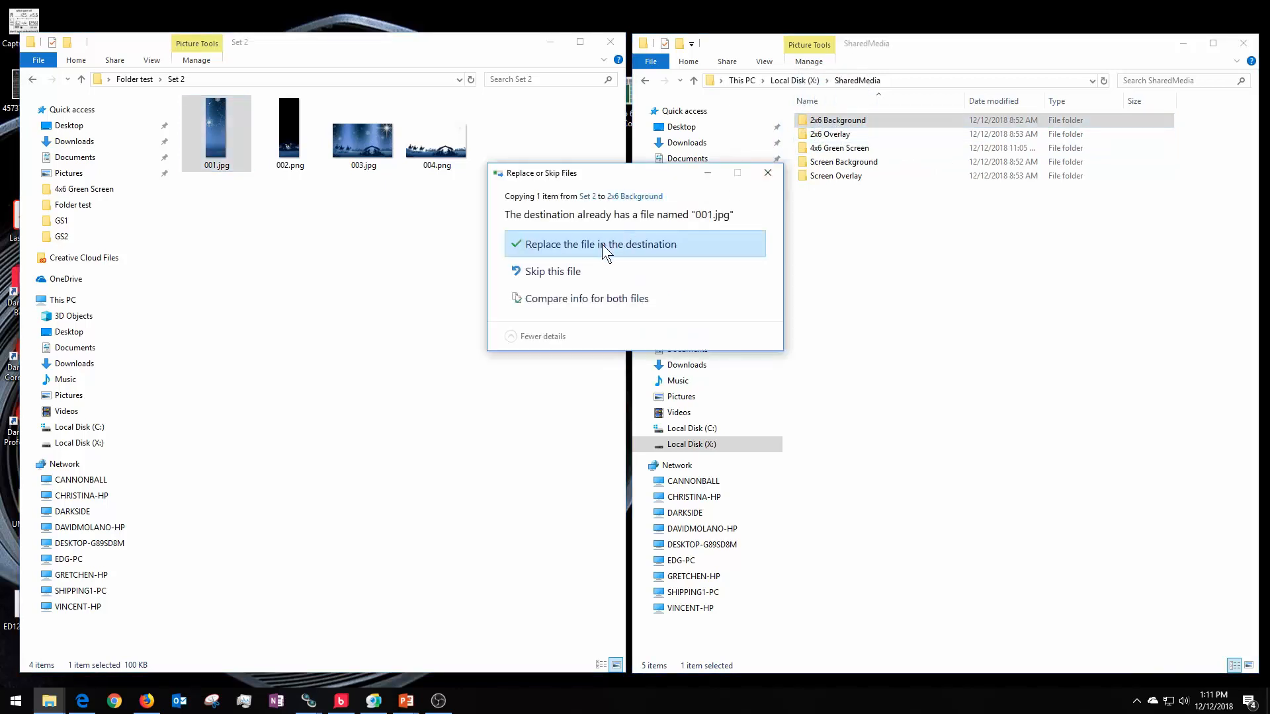
- Replace 001.jpg, 002.png, 003.jpg and 004.png in the matching SharedMedia background and overlay folders with the Set 2 versions
{"action": "left_click", "coordinate": [602, 244]}
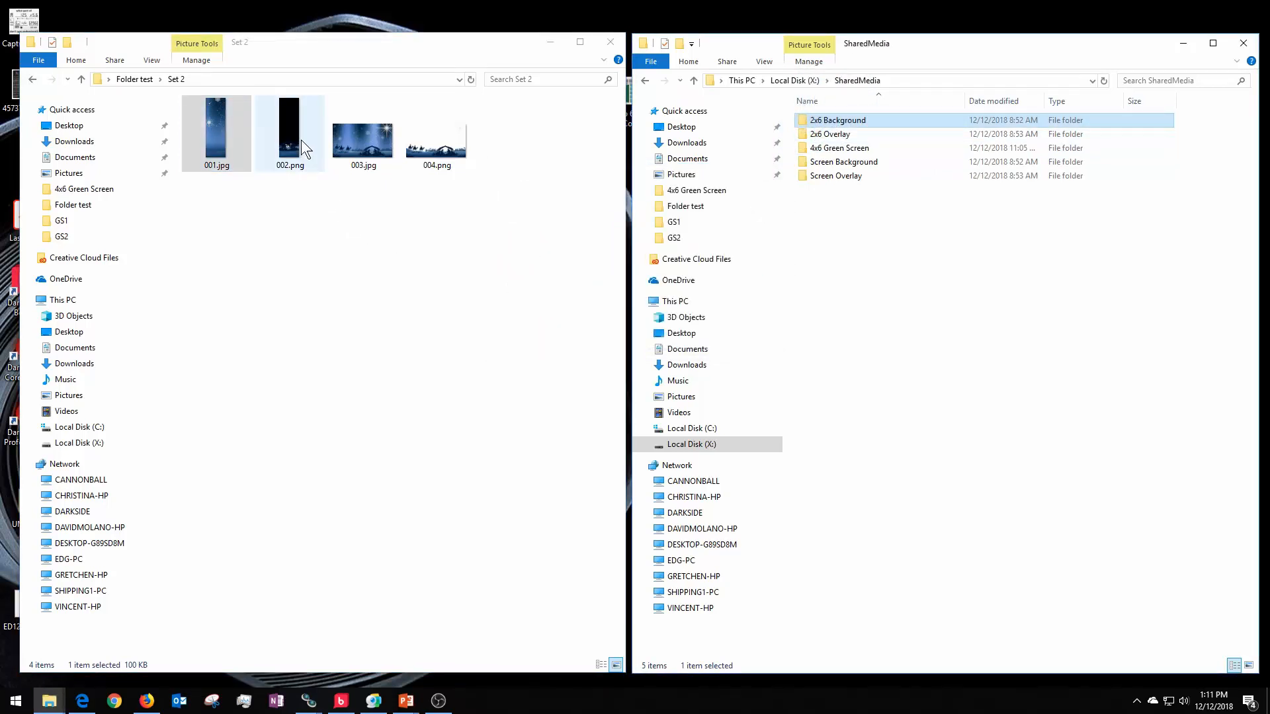
{"action": "left_click_drag", "start_coordinate": [294, 133], "coordinate": [838, 130]}
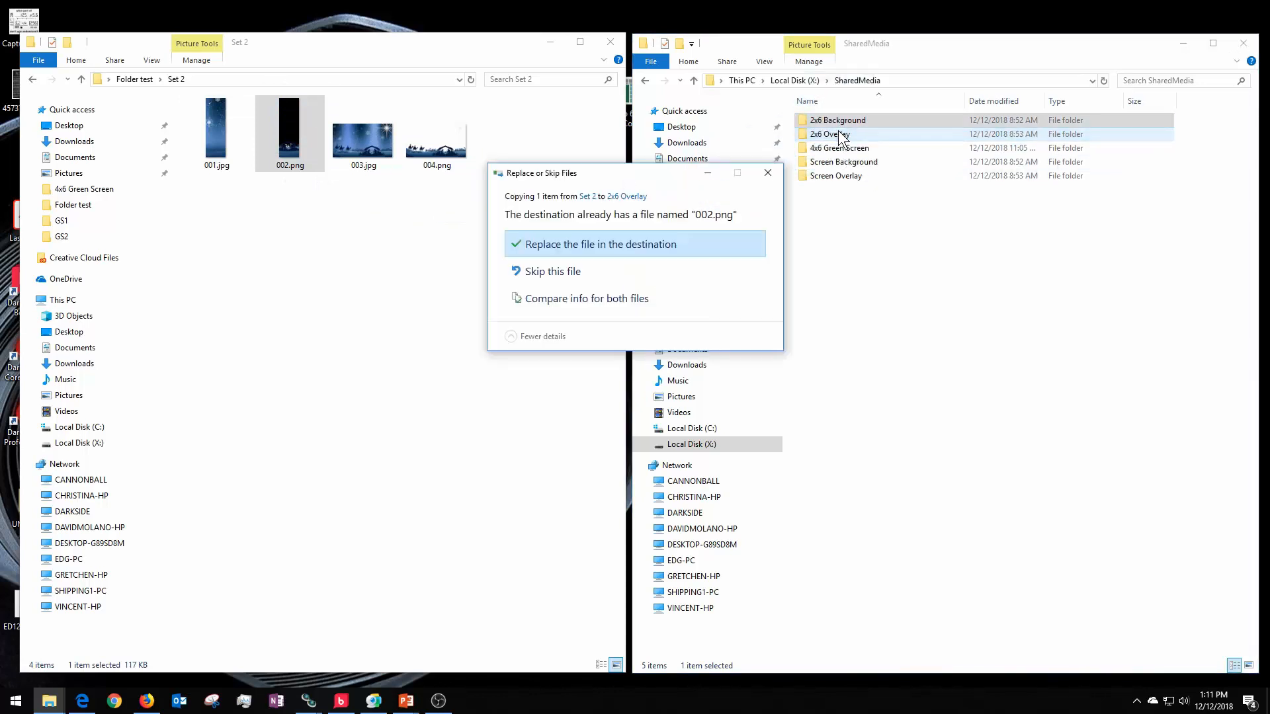
{"action": "left_click", "coordinate": [594, 242]}
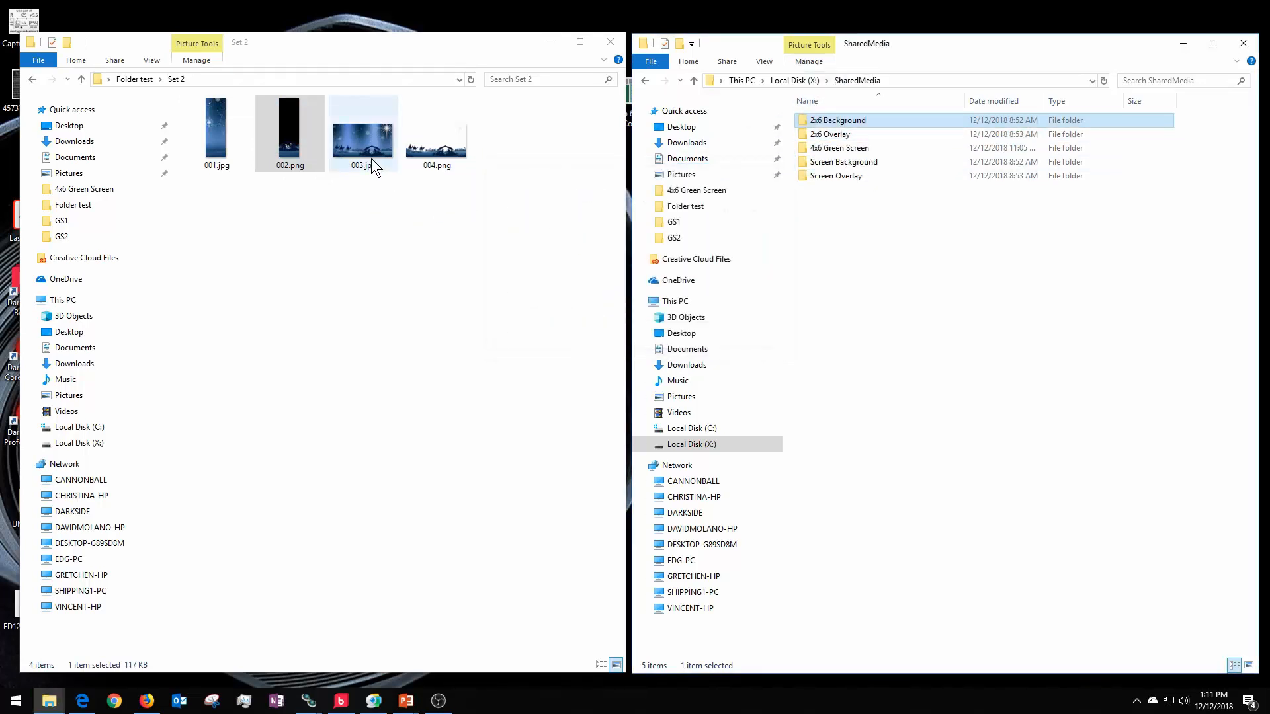
{"action": "left_click_drag", "start_coordinate": [371, 141], "coordinate": [881, 167]}
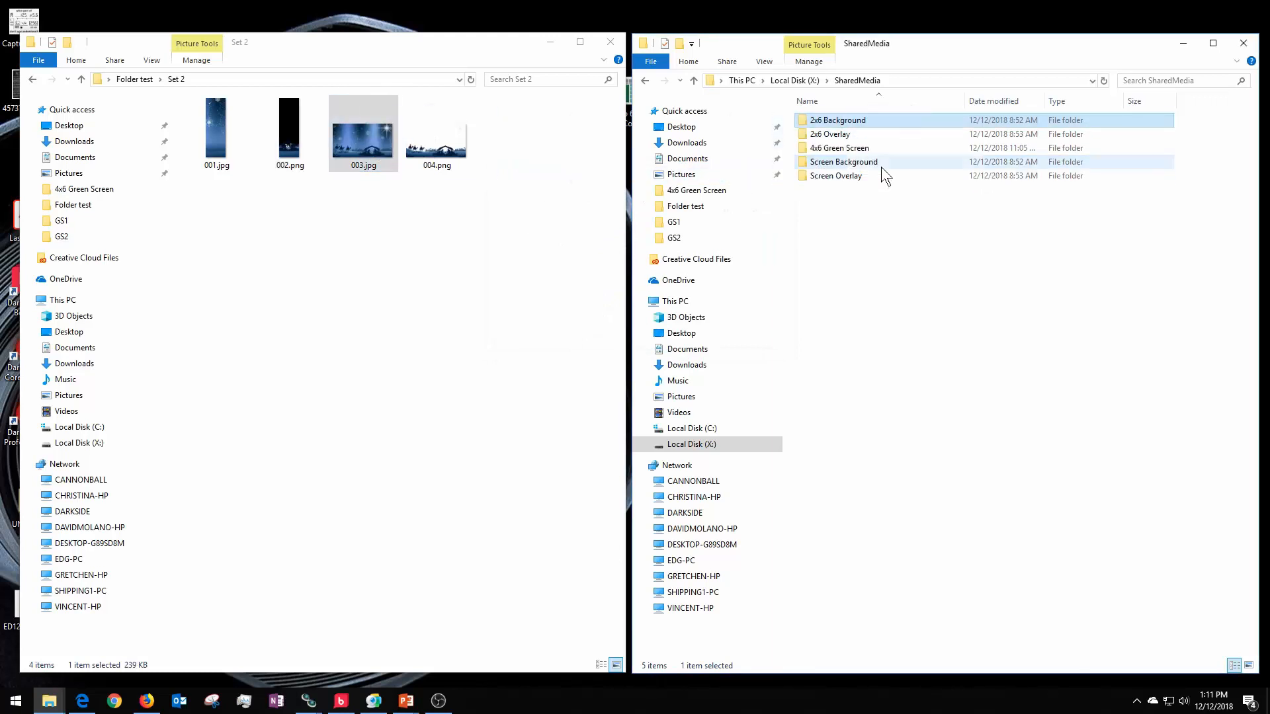
{"action": "left_click", "coordinate": [581, 248]}
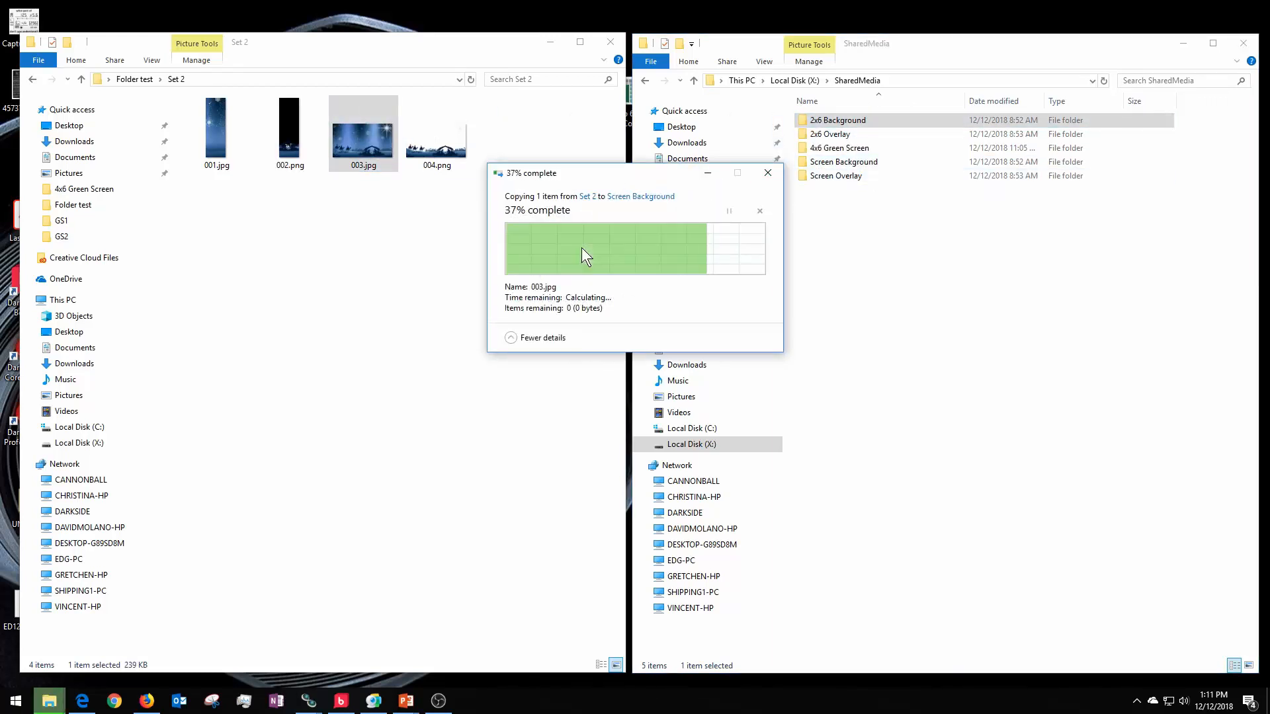
{"action": "left_click_drag", "start_coordinate": [441, 140], "coordinate": [846, 176]}
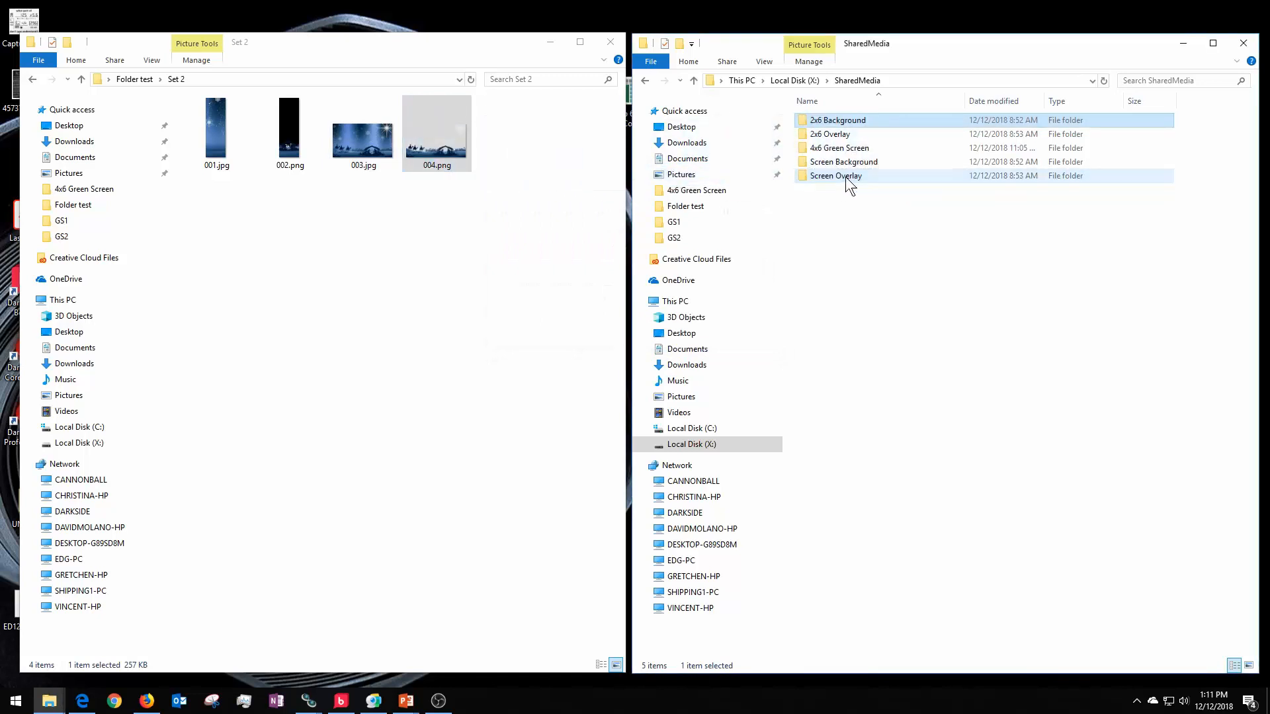
{"action": "left_click", "coordinate": [604, 244]}
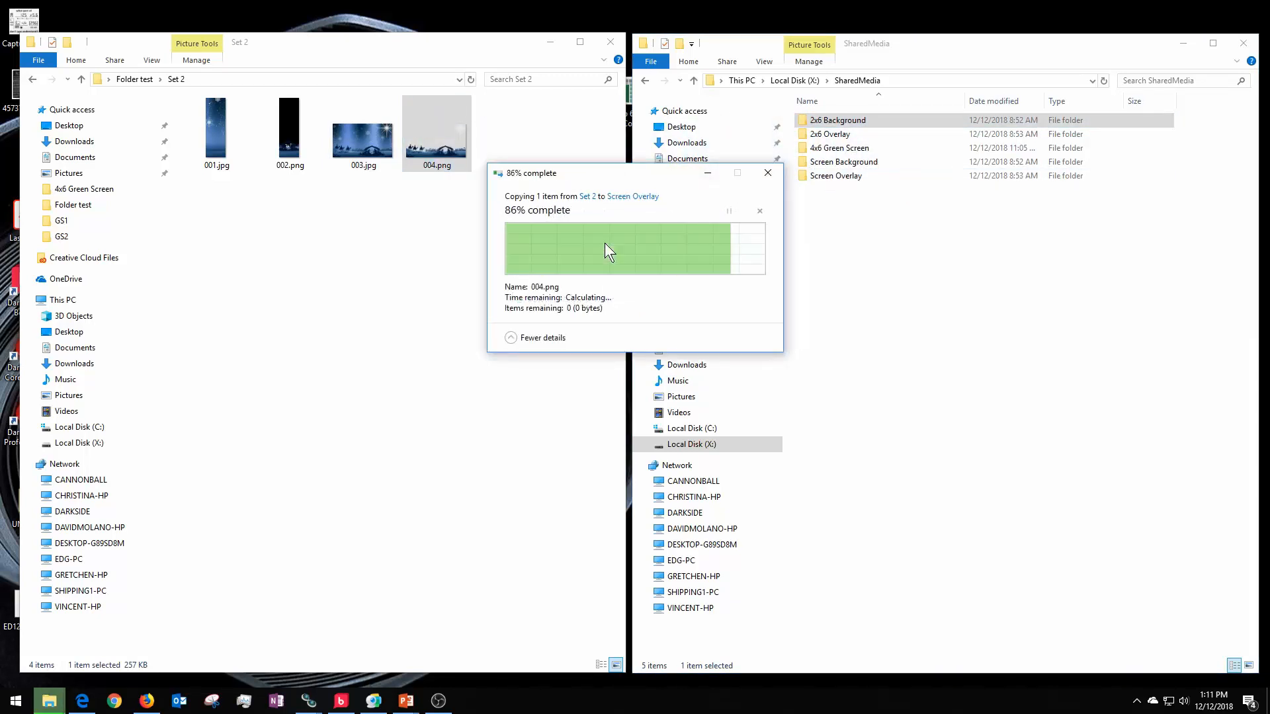
- Switch to Darkroom Booth, run a full photo session of the Shared Folder Demo event without a printer, and view the event's prints
{"action": "left_click", "coordinate": [341, 701]}
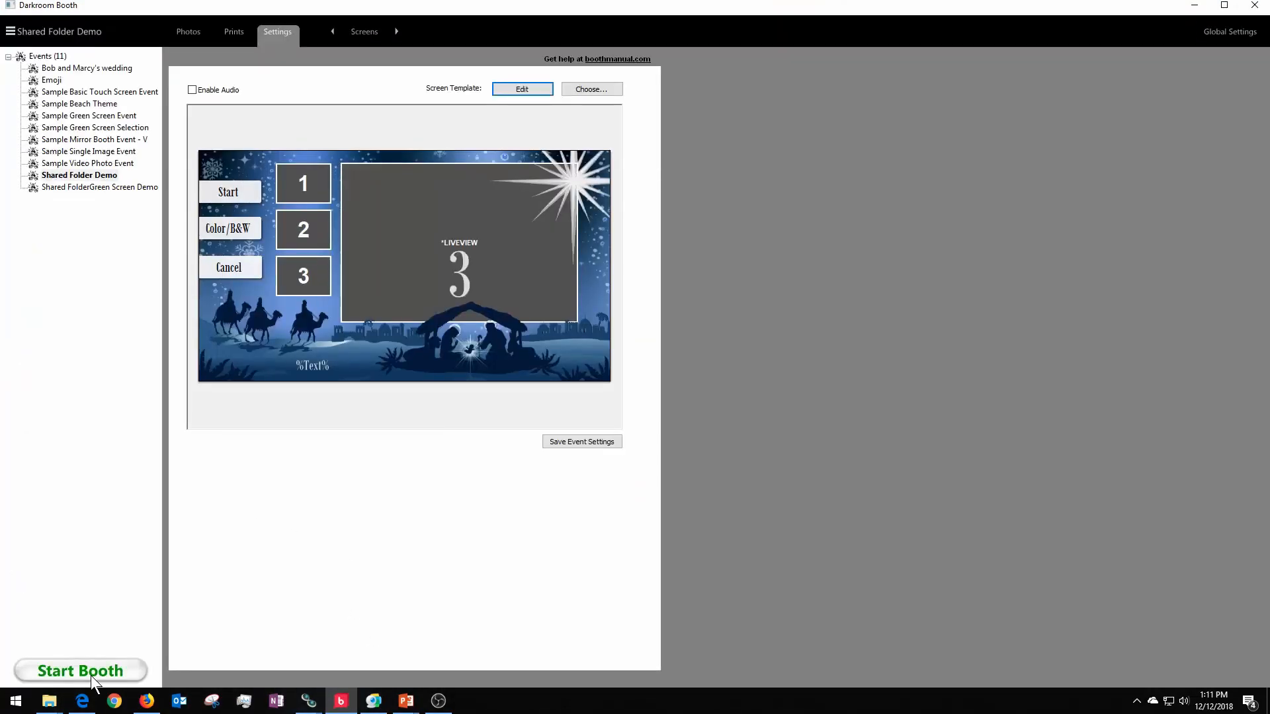
{"action": "left_click", "coordinate": [95, 672]}
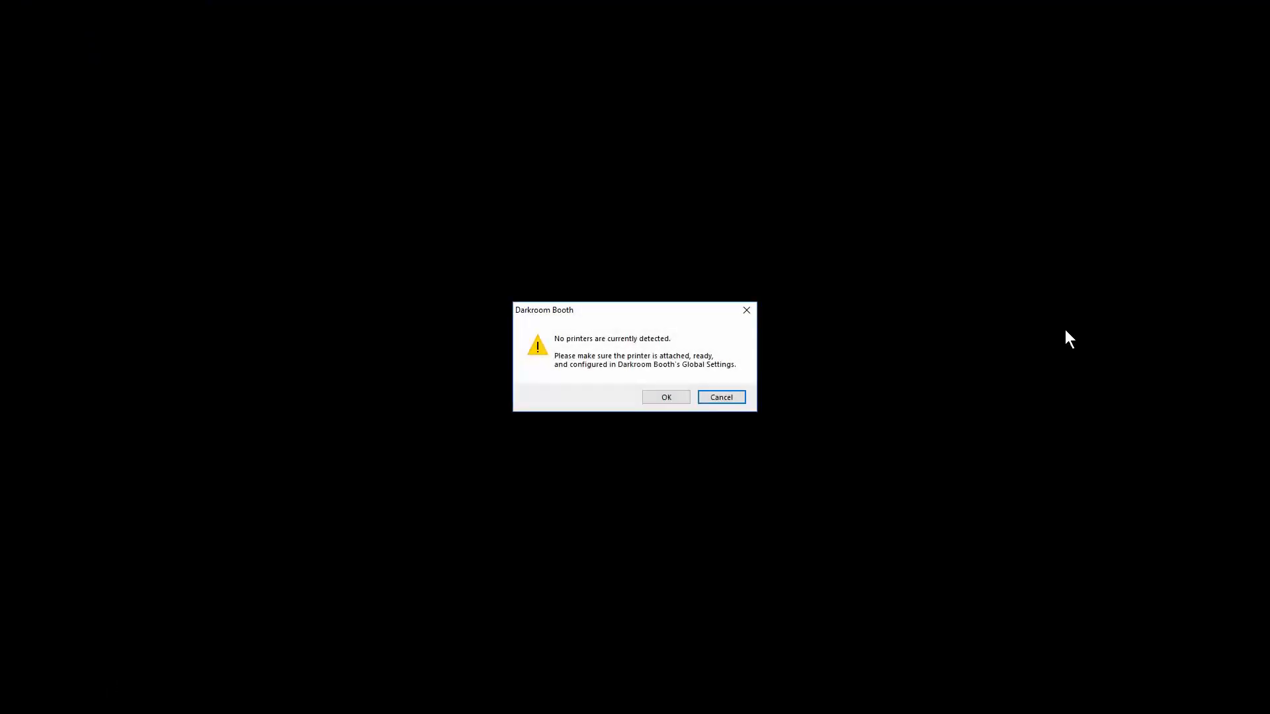
{"action": "left_click", "coordinate": [678, 399]}
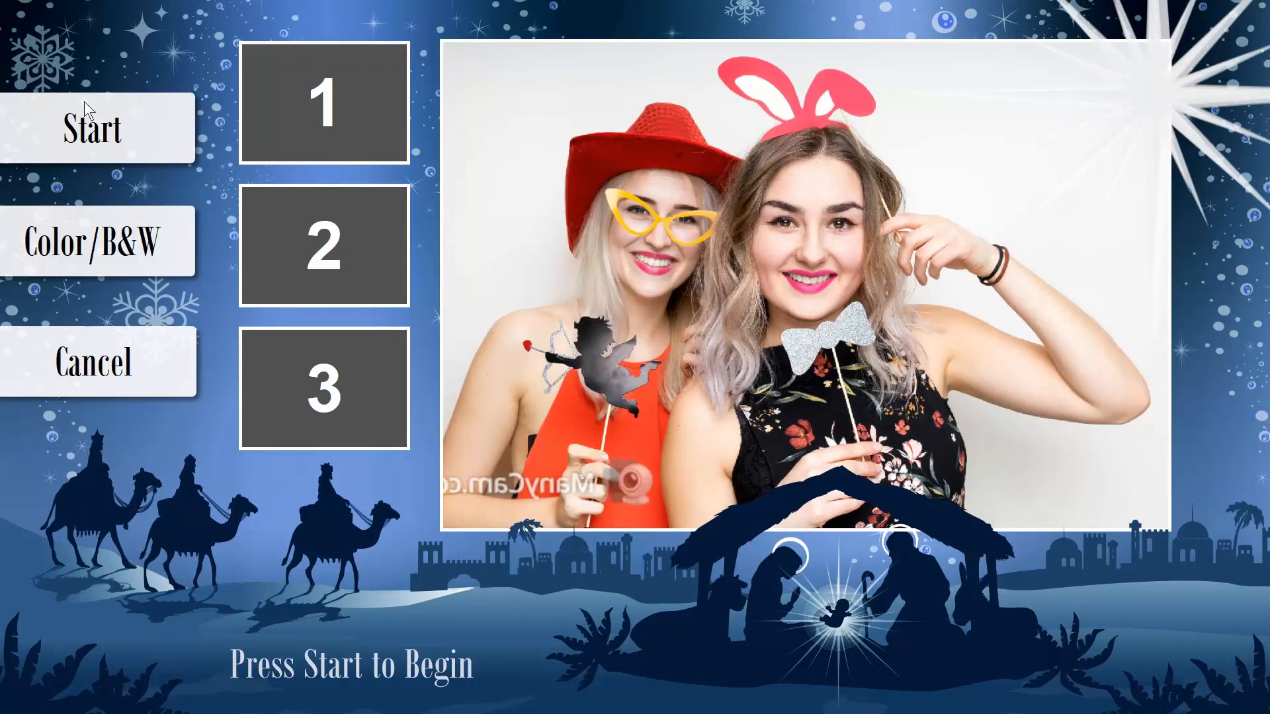
{"action": "left_click", "coordinate": [94, 130]}
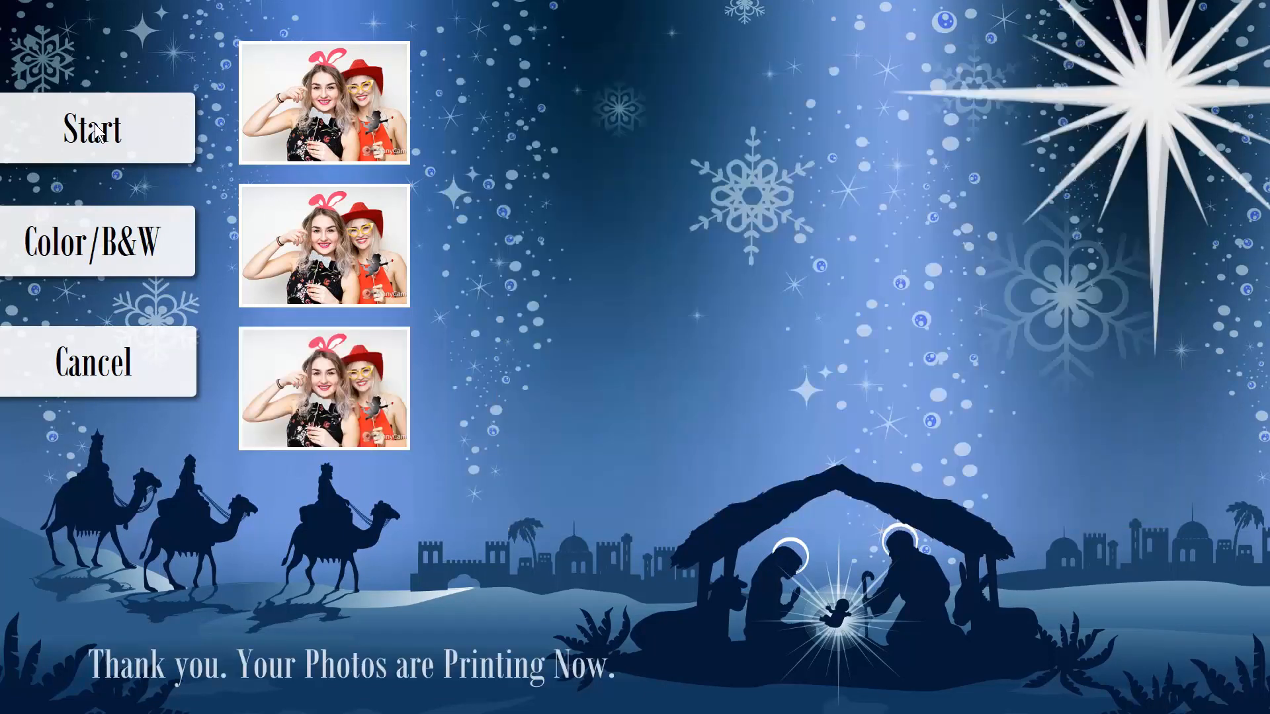
{"action": "key", "text": "Escape"}
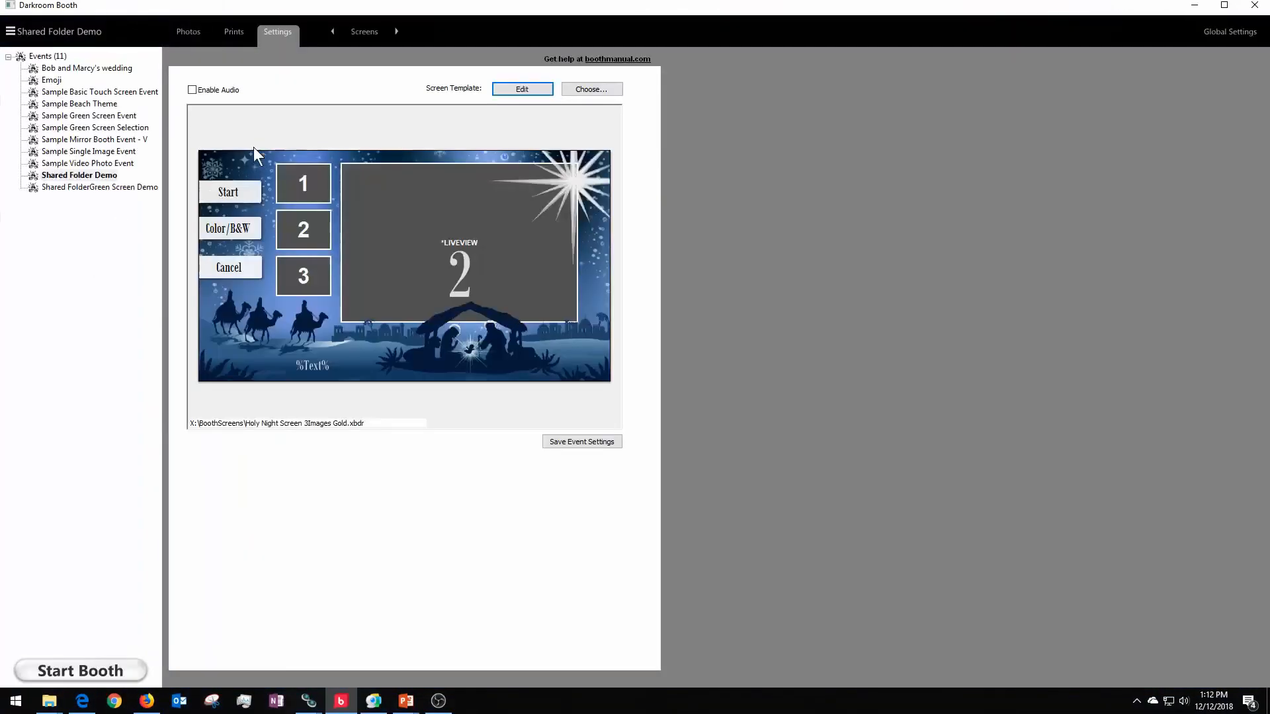
{"action": "left_click", "coordinate": [229, 31]}
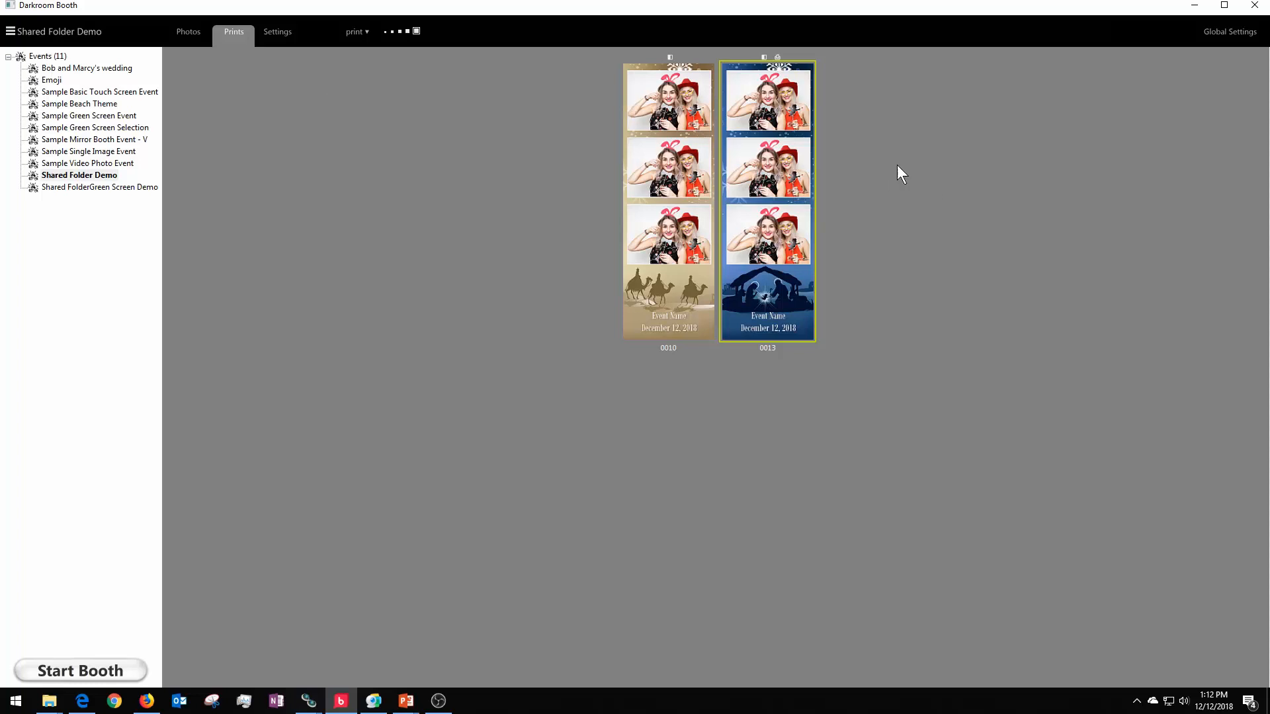
- Open the screen template of the Shared FolderGreen Screen Demo event for editing
{"action": "left_click", "coordinate": [276, 32]}
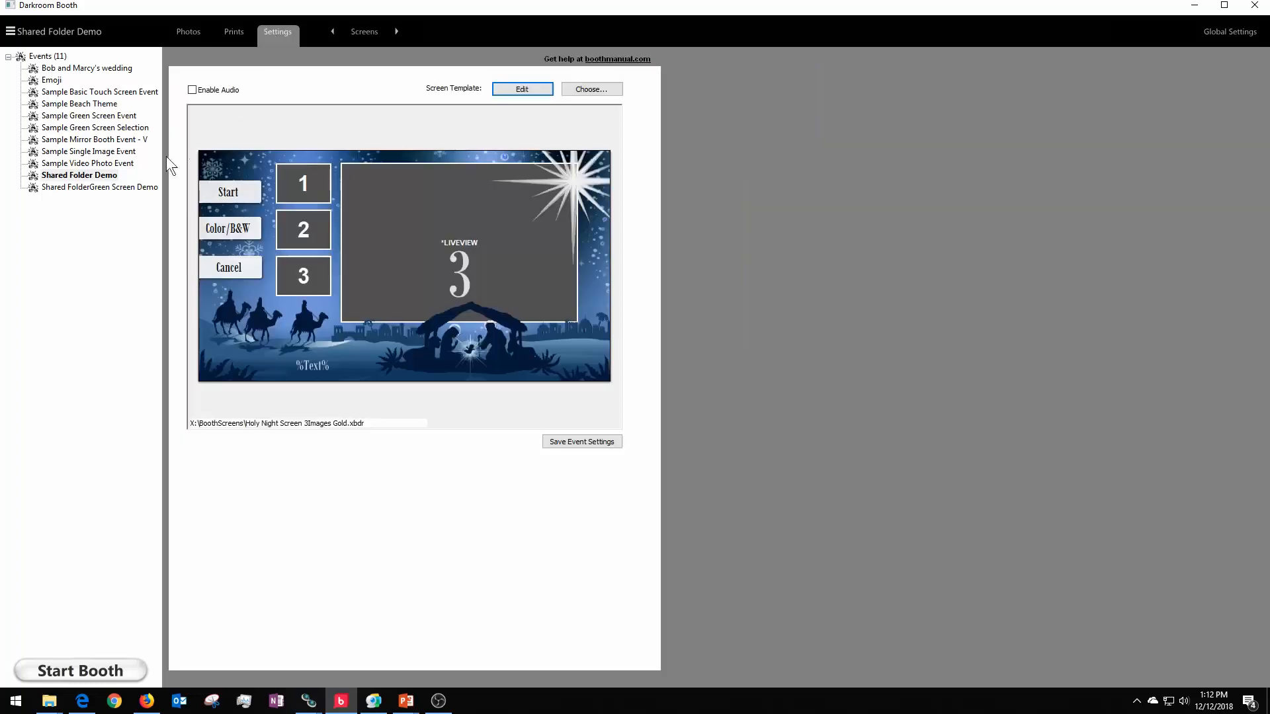
{"action": "left_click", "coordinate": [69, 187]}
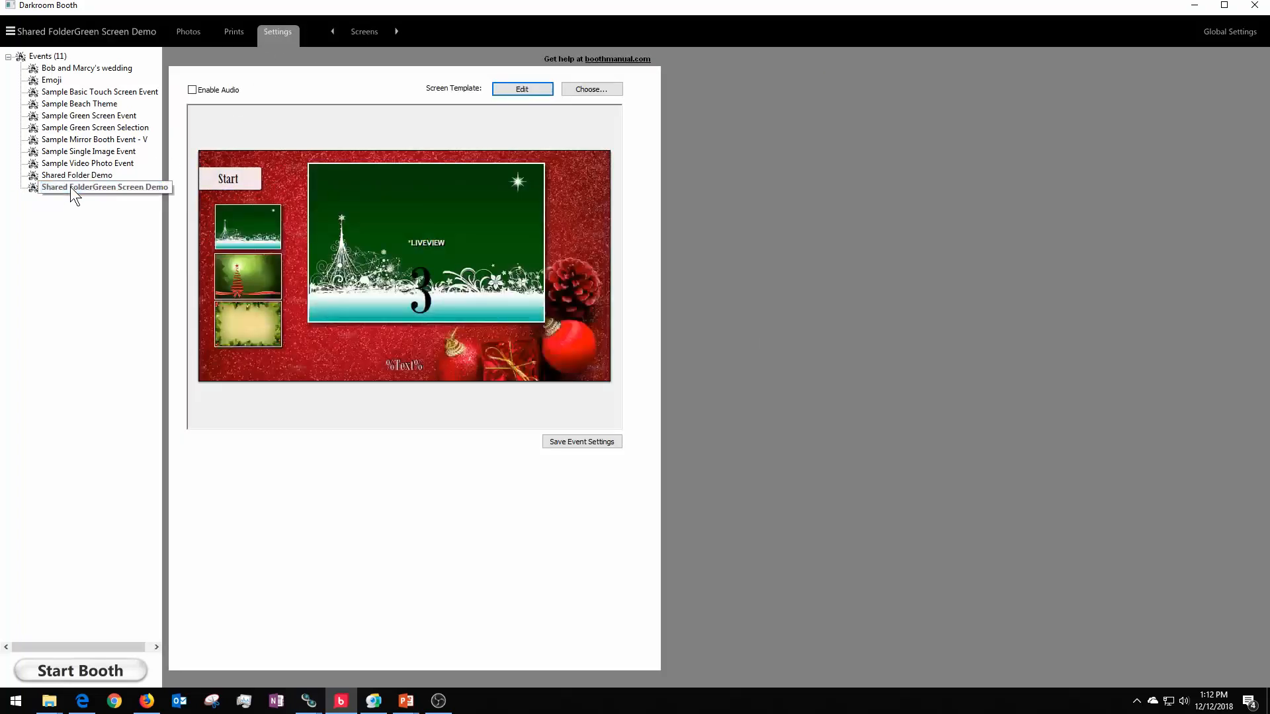
{"action": "left_click", "coordinate": [515, 89]}
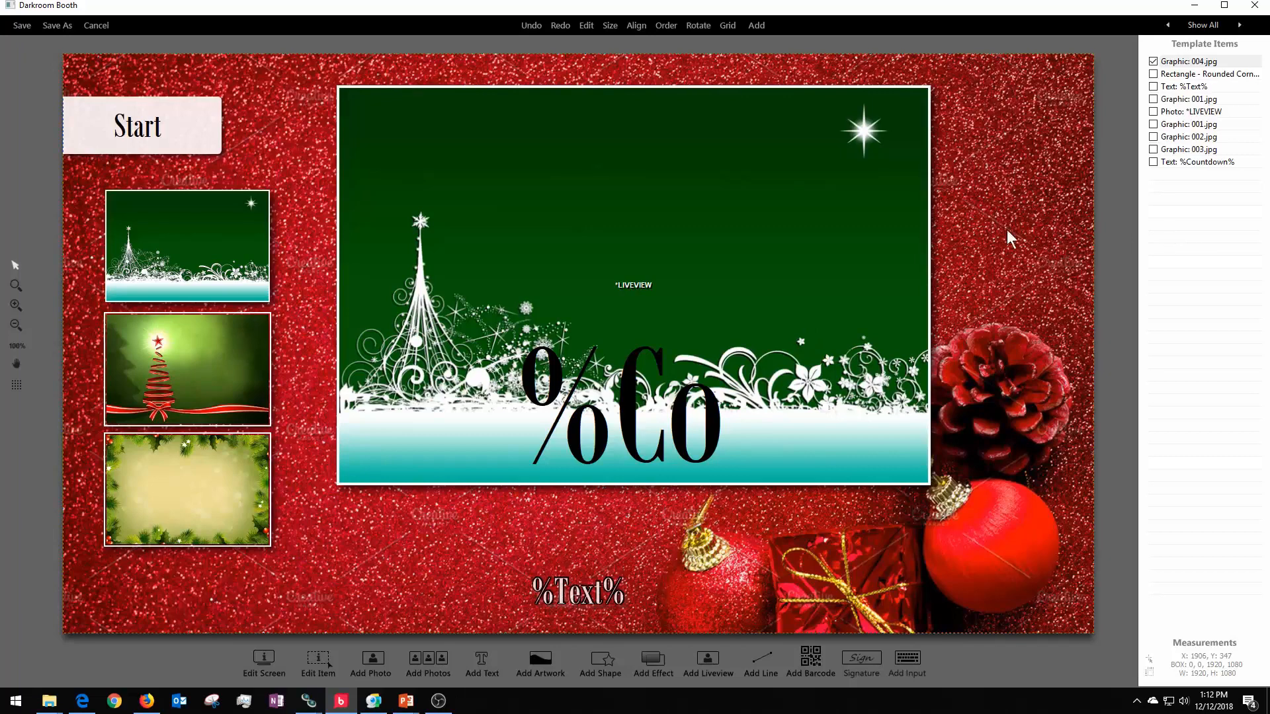
- Check the source paths of the 004.jpg background and the large 001.jpg graphic list, and save the screen template
{"action": "double_click", "coordinate": [1189, 63]}
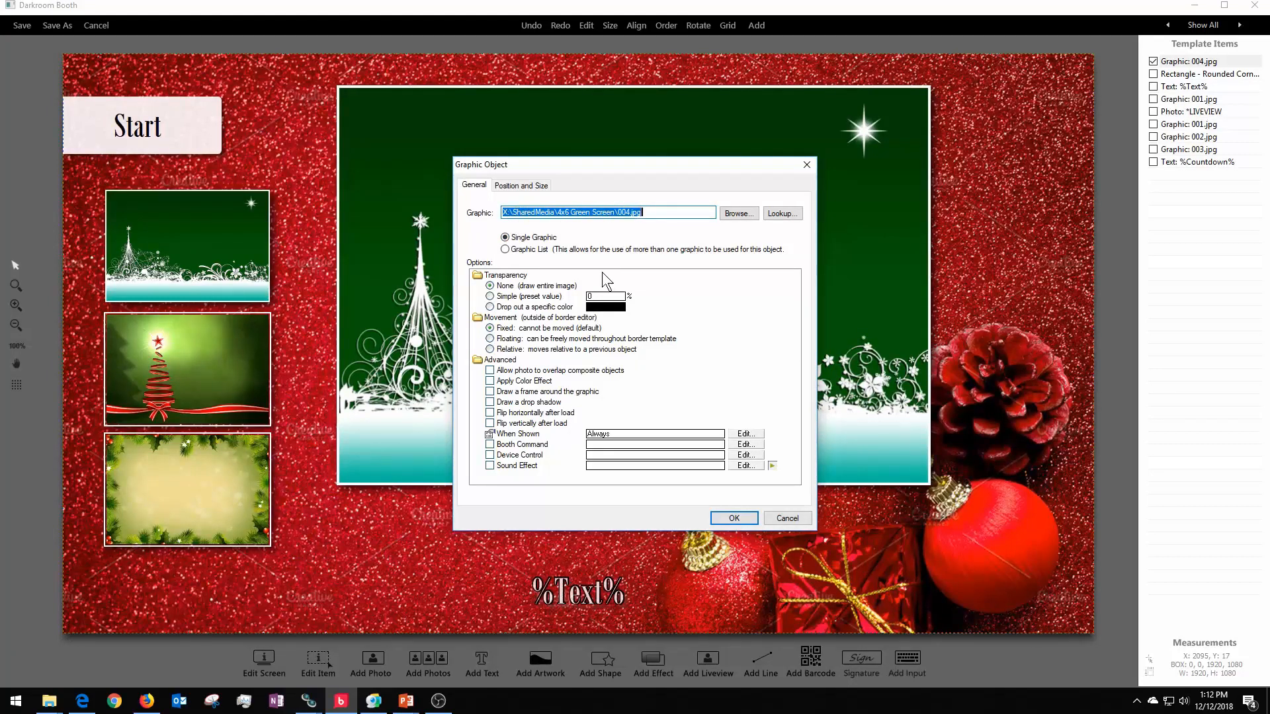
{"action": "left_click", "coordinate": [733, 518]}
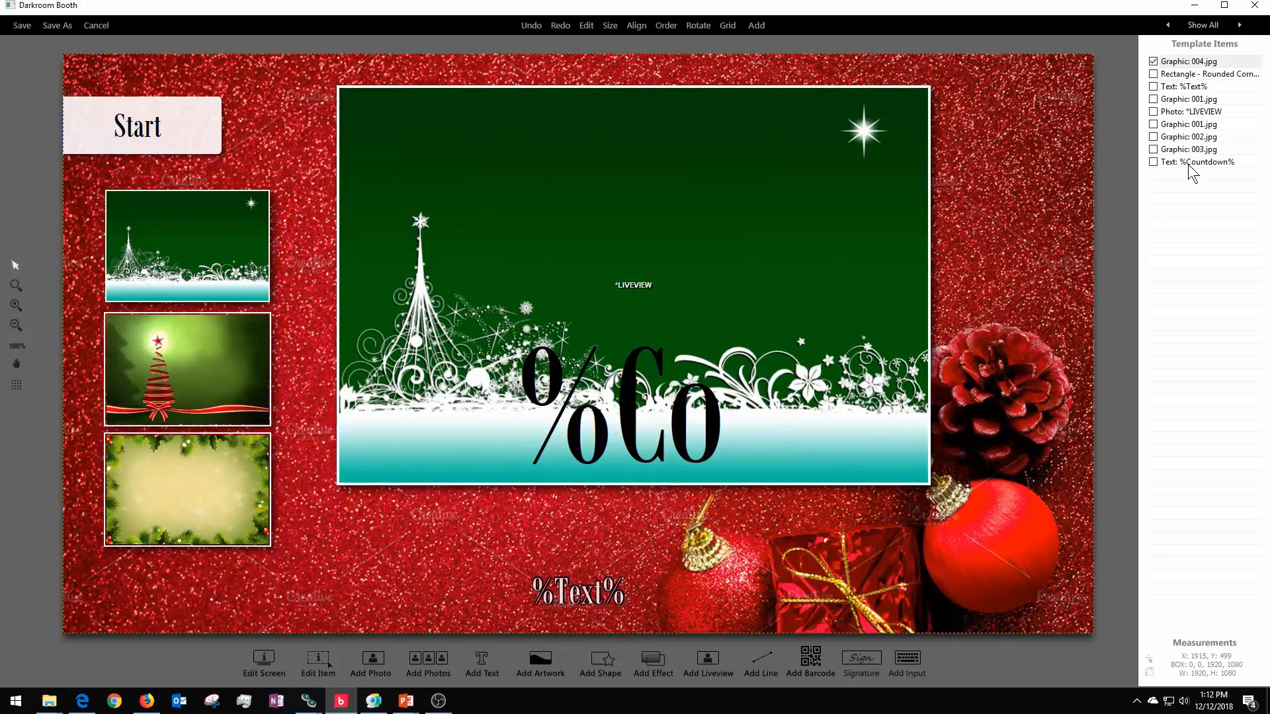
{"action": "double_click", "coordinate": [1189, 99]}
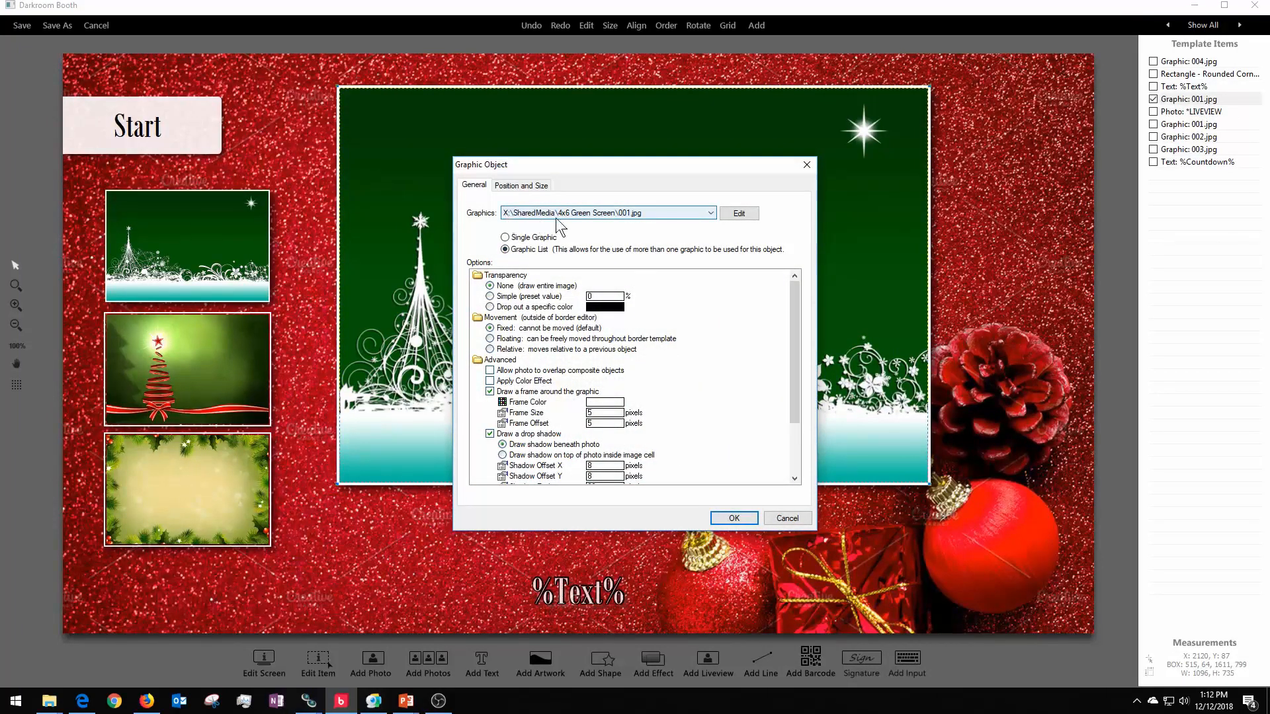
{"action": "left_click", "coordinate": [735, 517]}
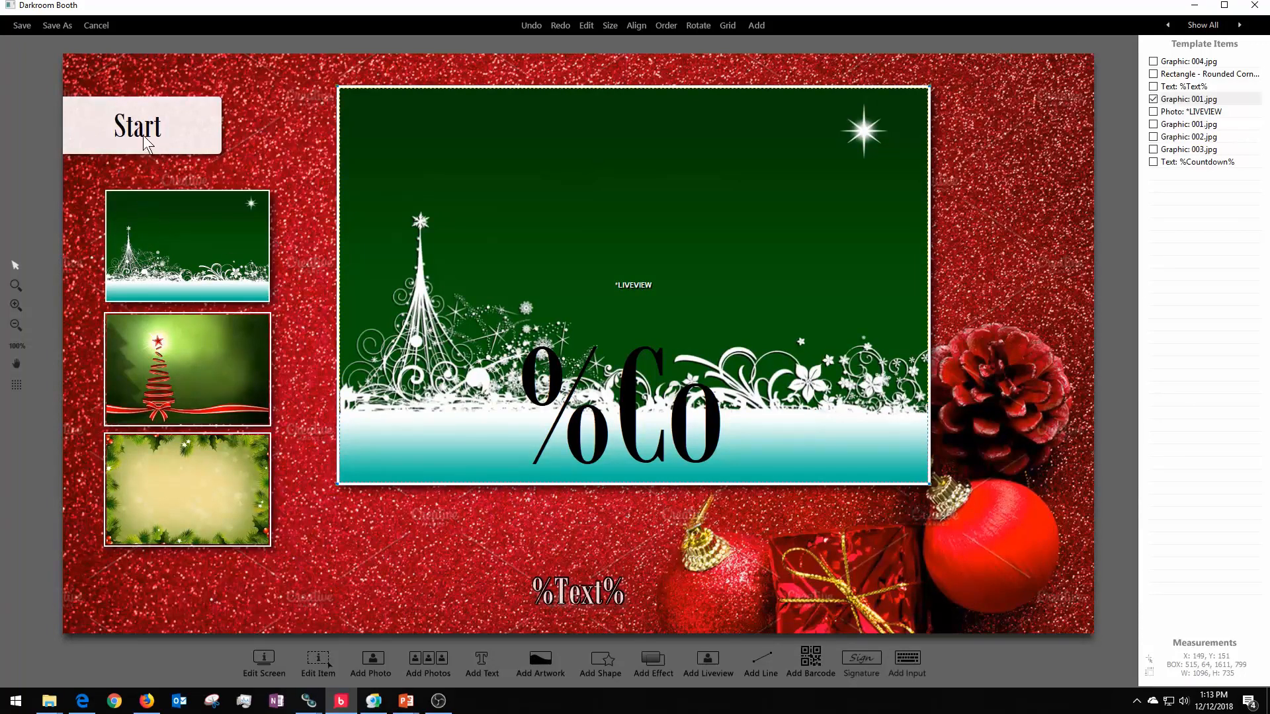
{"action": "left_click", "coordinate": [17, 29]}
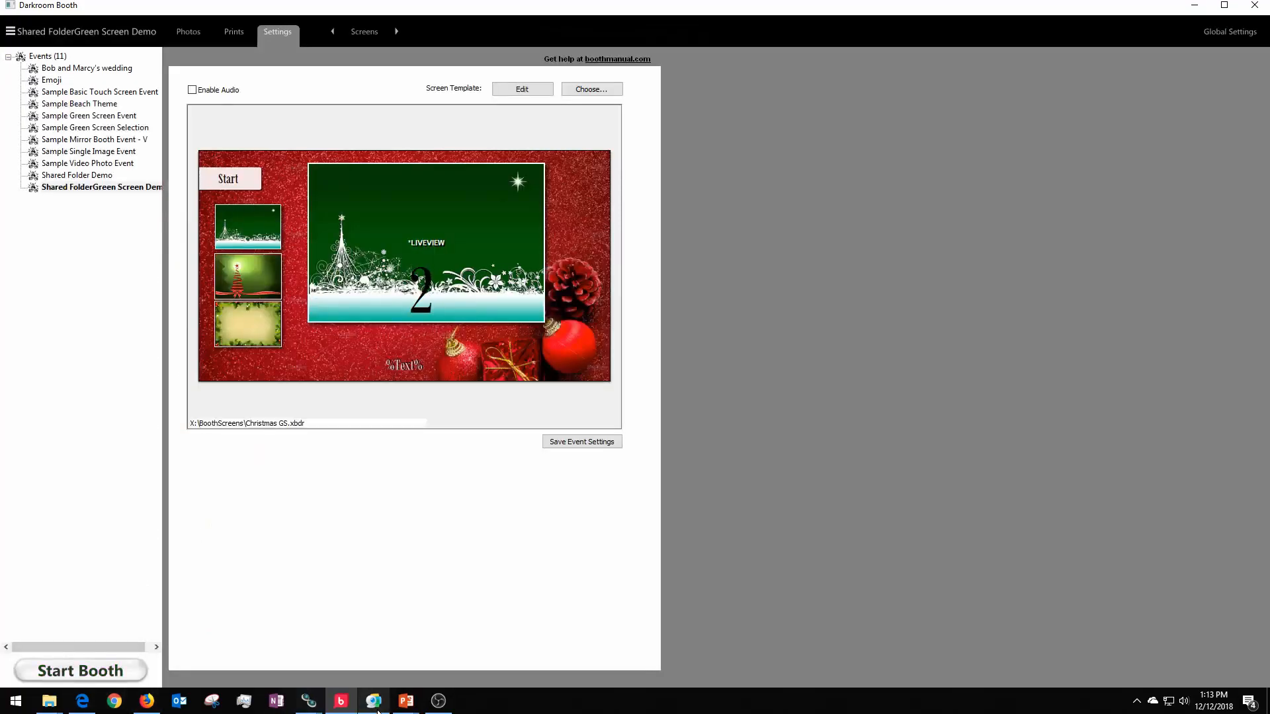
- Start the booth for the green screen event and switch the live view background to the ribbon tree, followed by the holly border
{"action": "left_click", "coordinate": [372, 703]}
{"action": "left_click", "coordinate": [82, 670]}
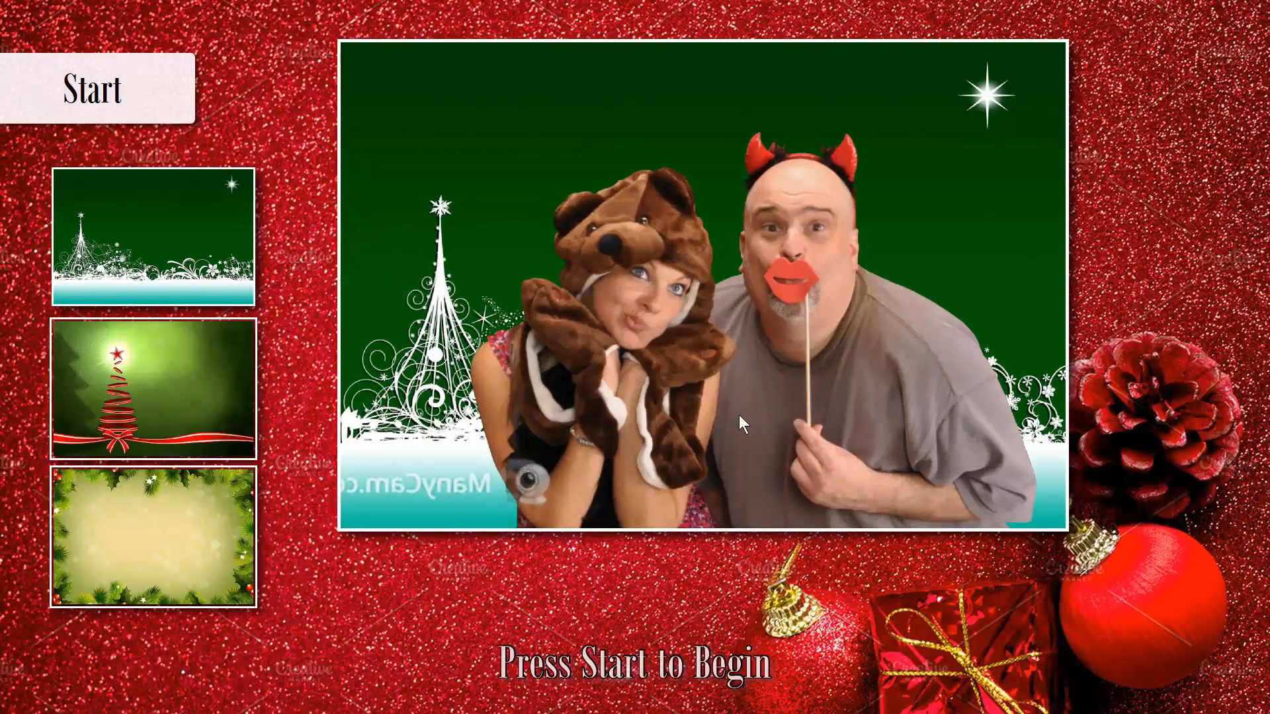
{"action": "left_click", "coordinate": [169, 396]}
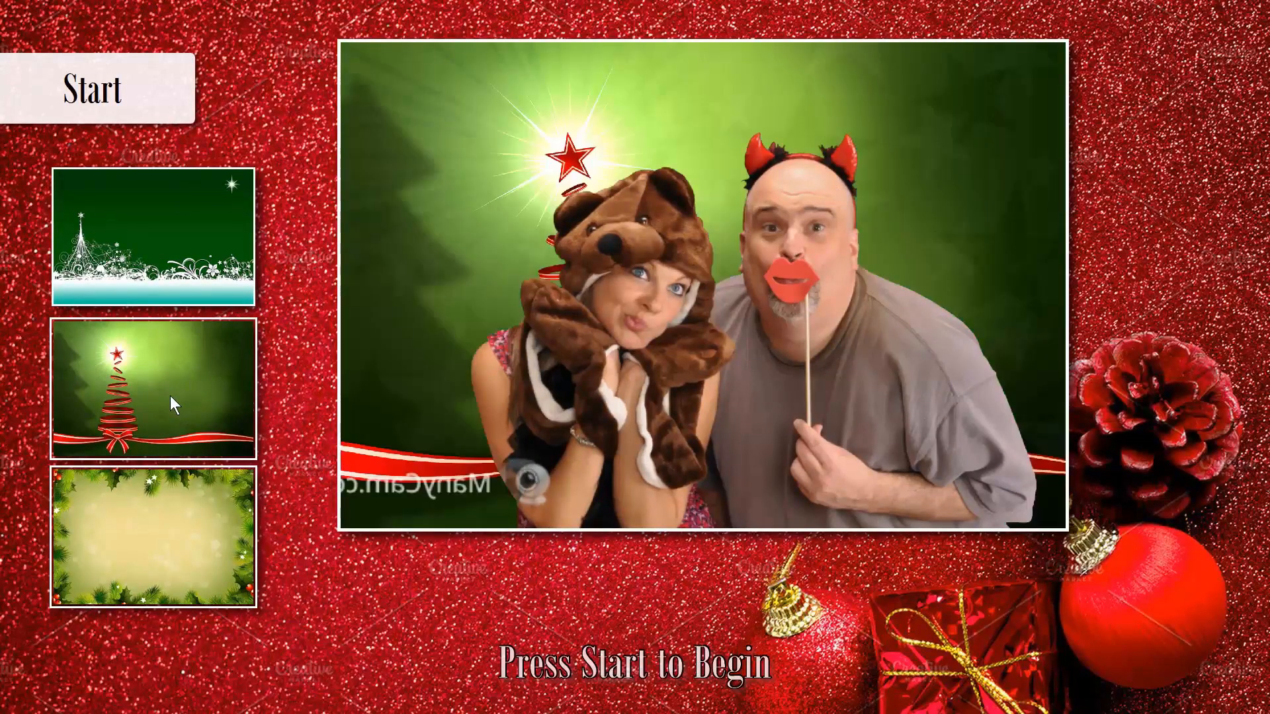
{"action": "left_click", "coordinate": [184, 563]}
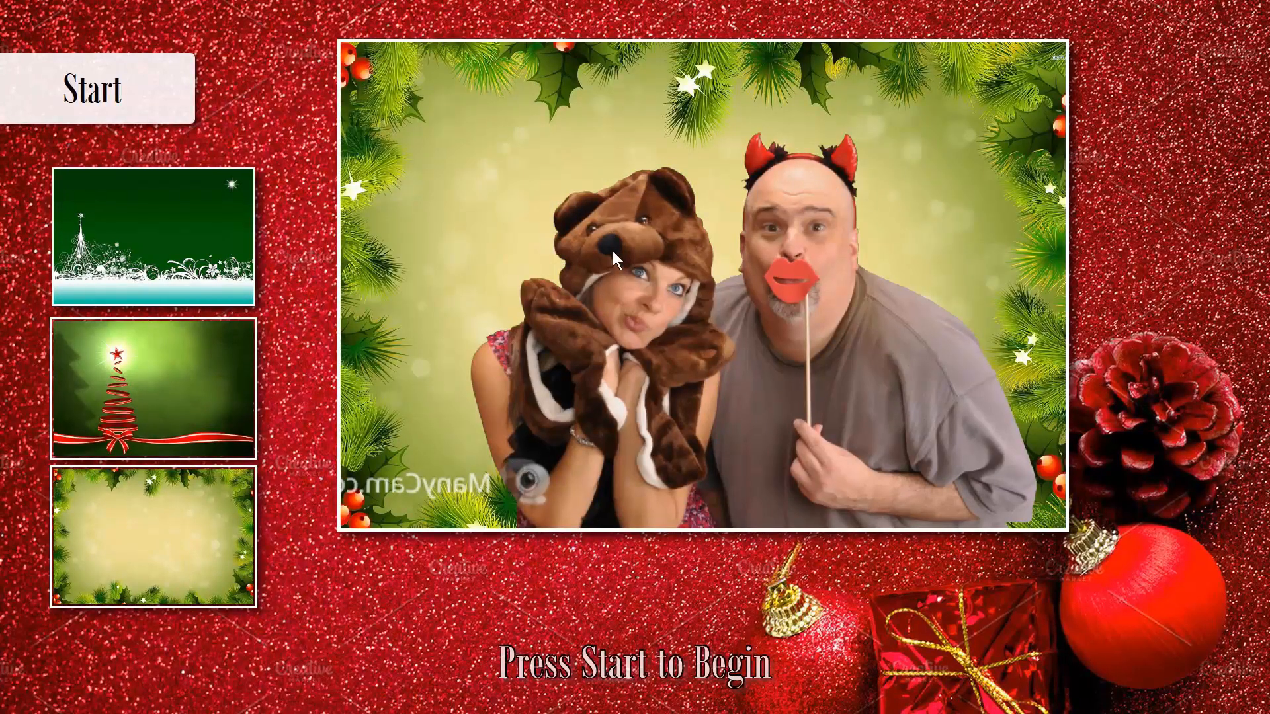
- Run a photo session with the holly border background, exit the booth, and check the event's prints before returning to its settings
{"action": "left_click", "coordinate": [121, 82]}
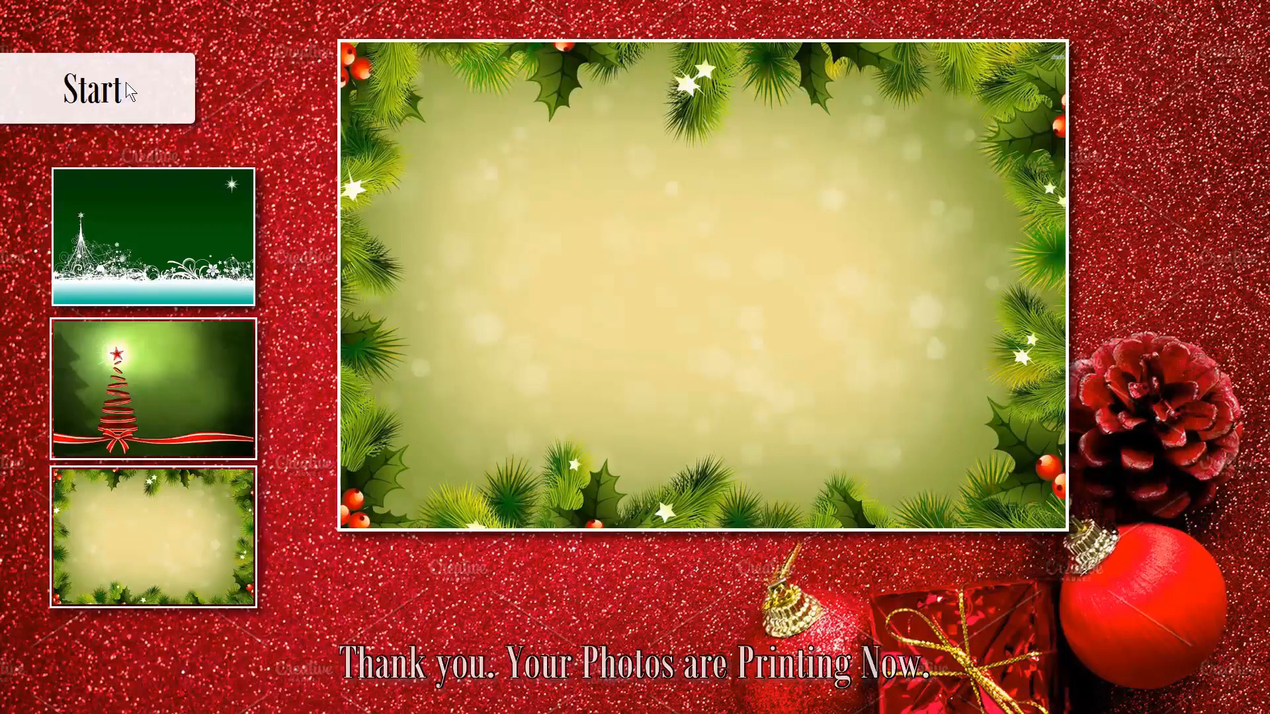
{"action": "key", "text": "Escape"}
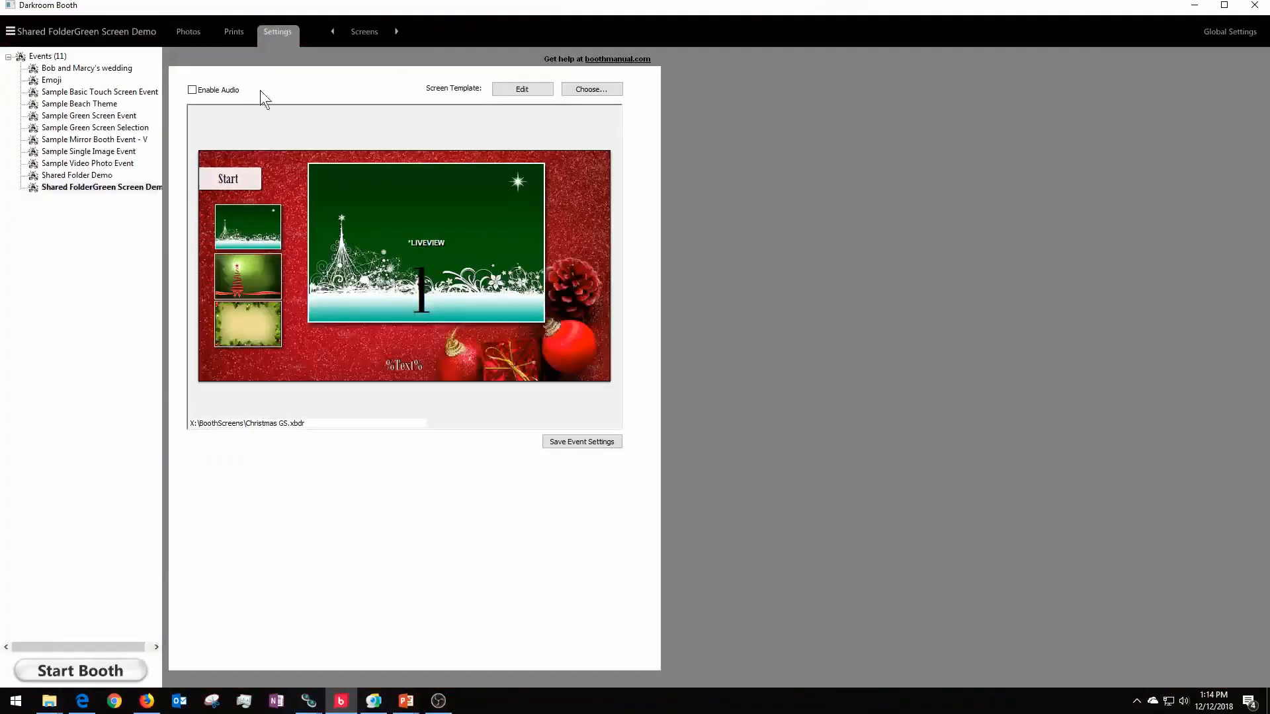
{"action": "left_click", "coordinate": [233, 35]}
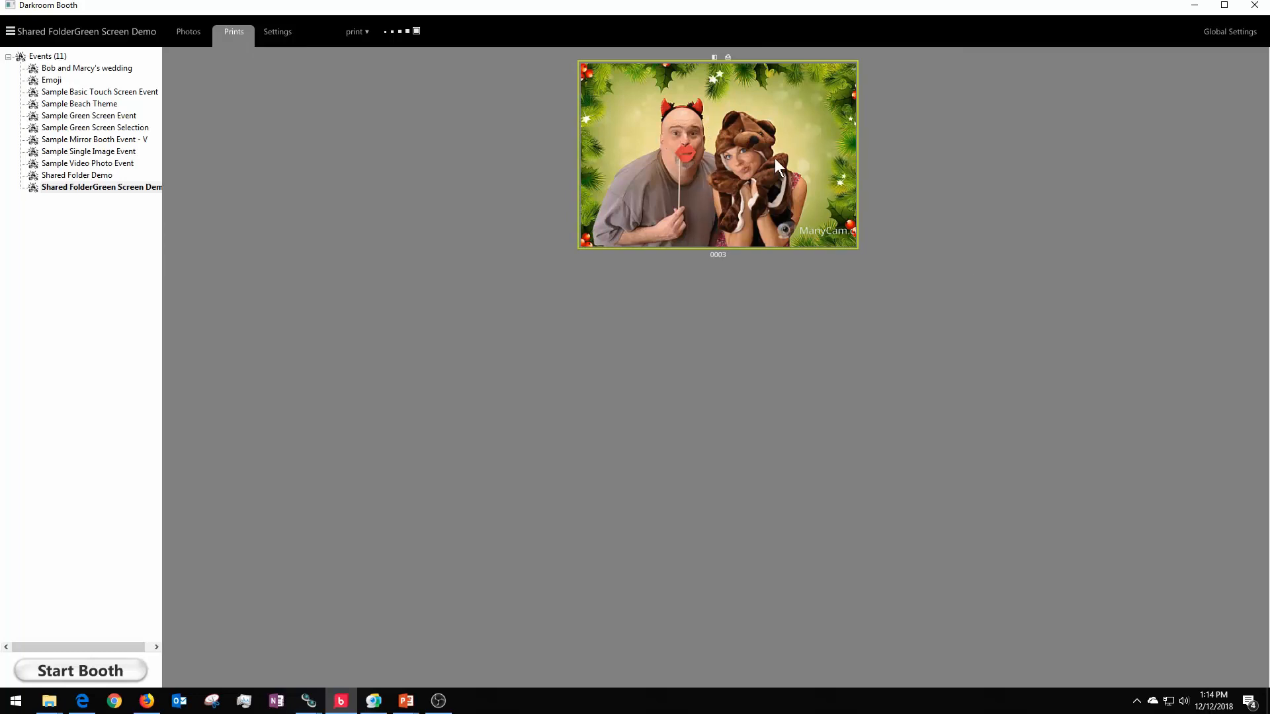
{"action": "left_click", "coordinate": [286, 33]}
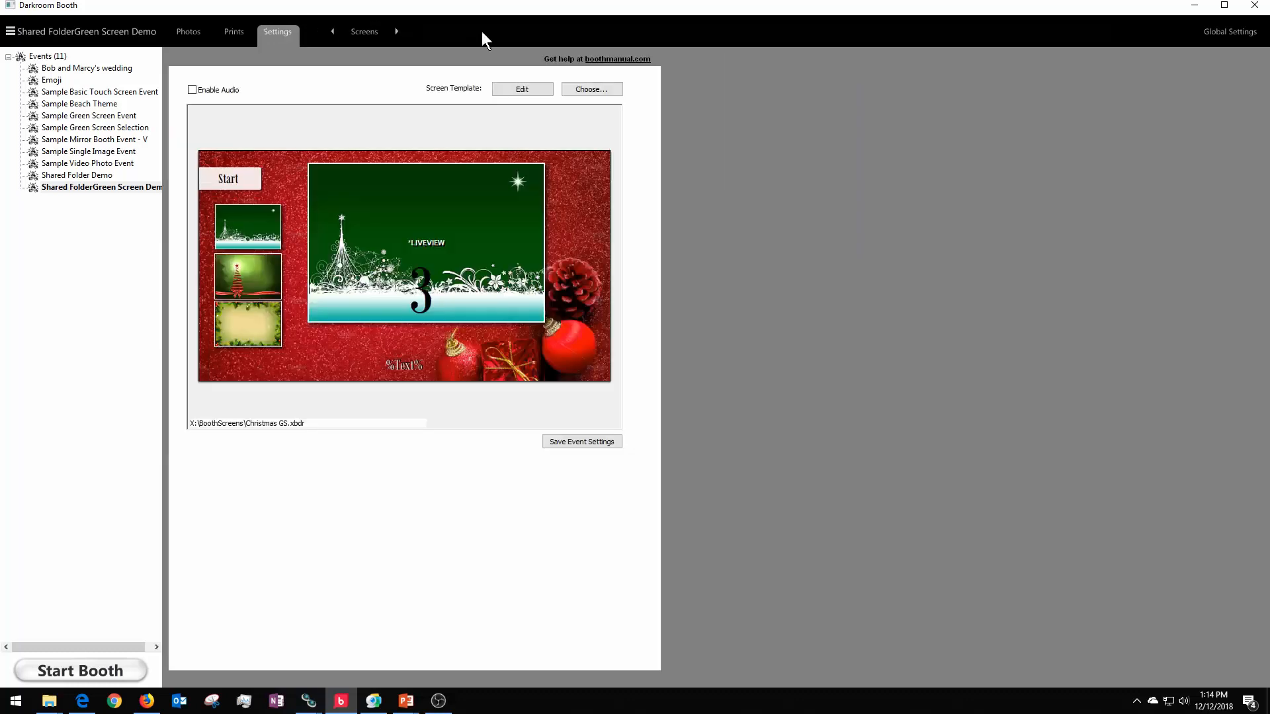
- Switch to File Explorer and copy 001.jpg to 004.jpg from GS2 into SharedMedia's 4x6 Green Screen folder, replacing the same-named files
{"action": "left_click", "coordinate": [1193, 7]}
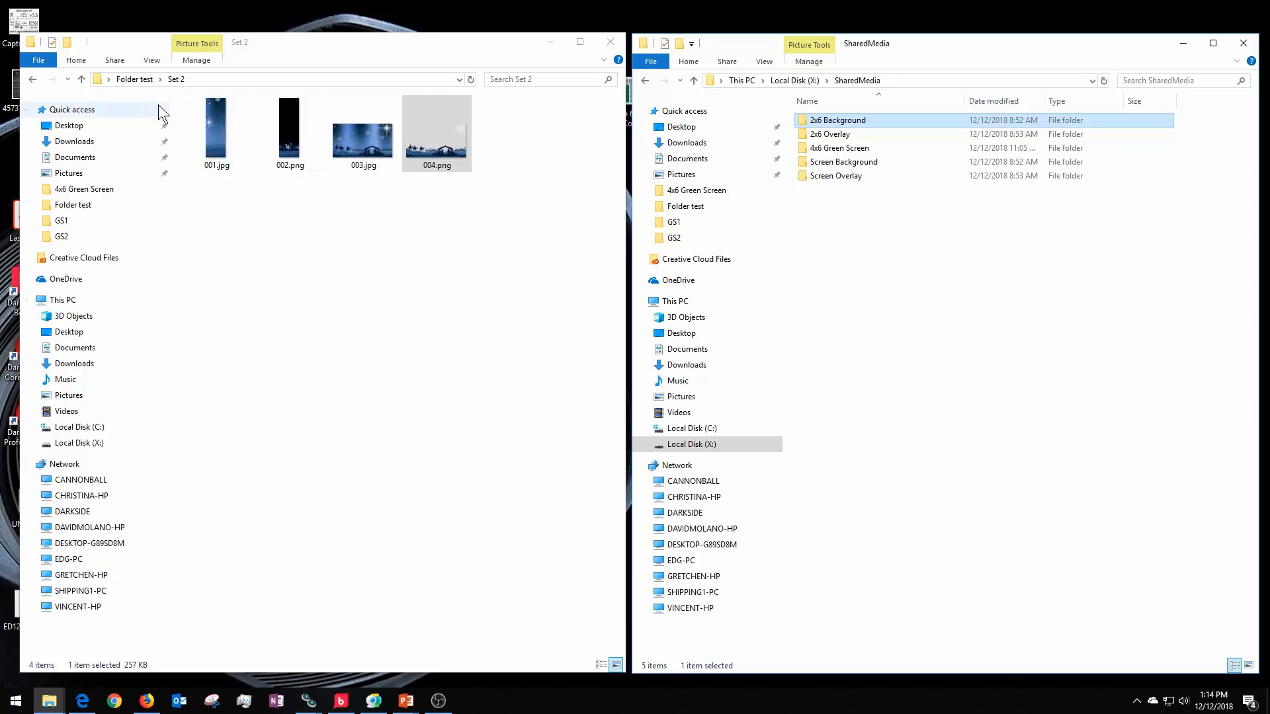
{"action": "left_click", "coordinate": [82, 78]}
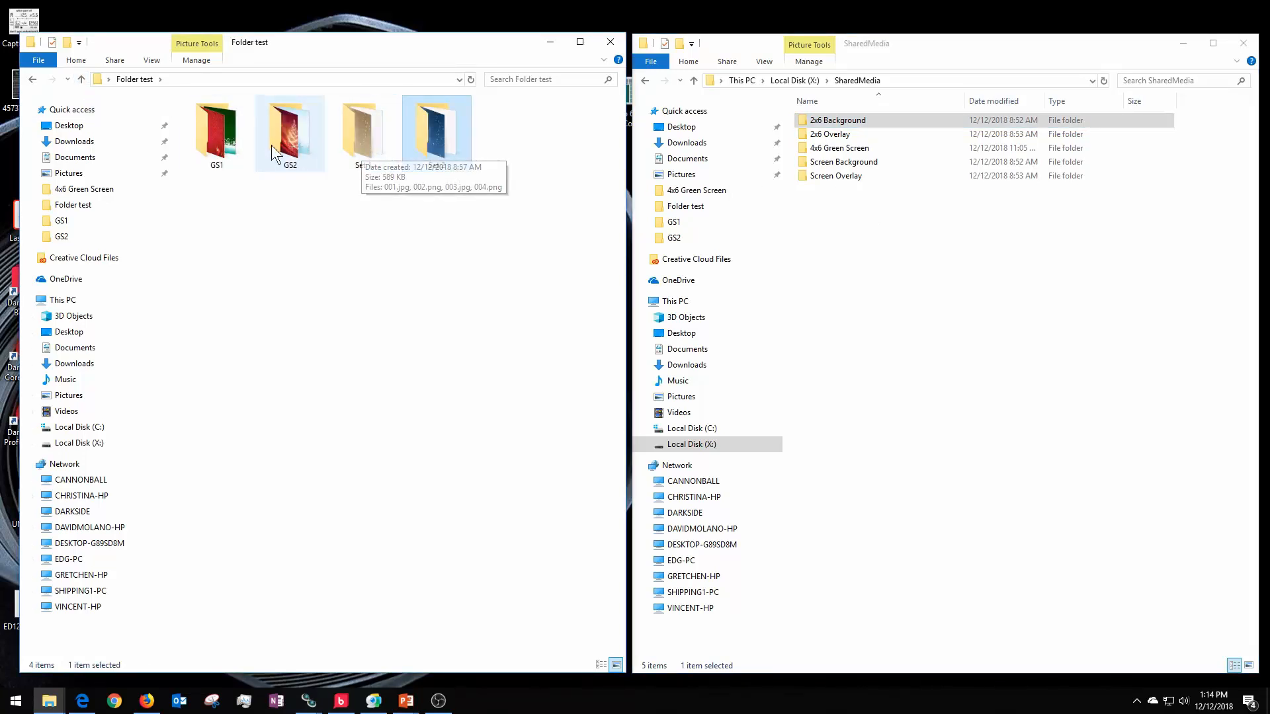
{"action": "double_click", "coordinate": [297, 134]}
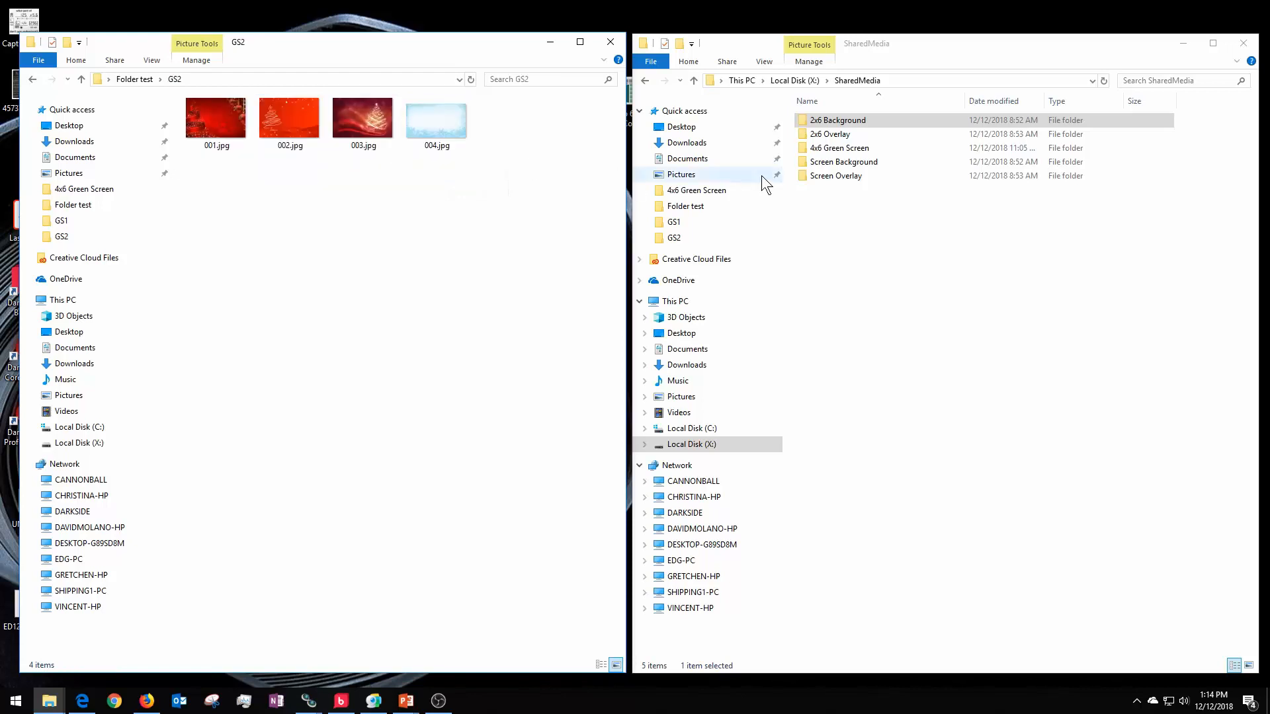
{"action": "double_click", "coordinate": [853, 149]}
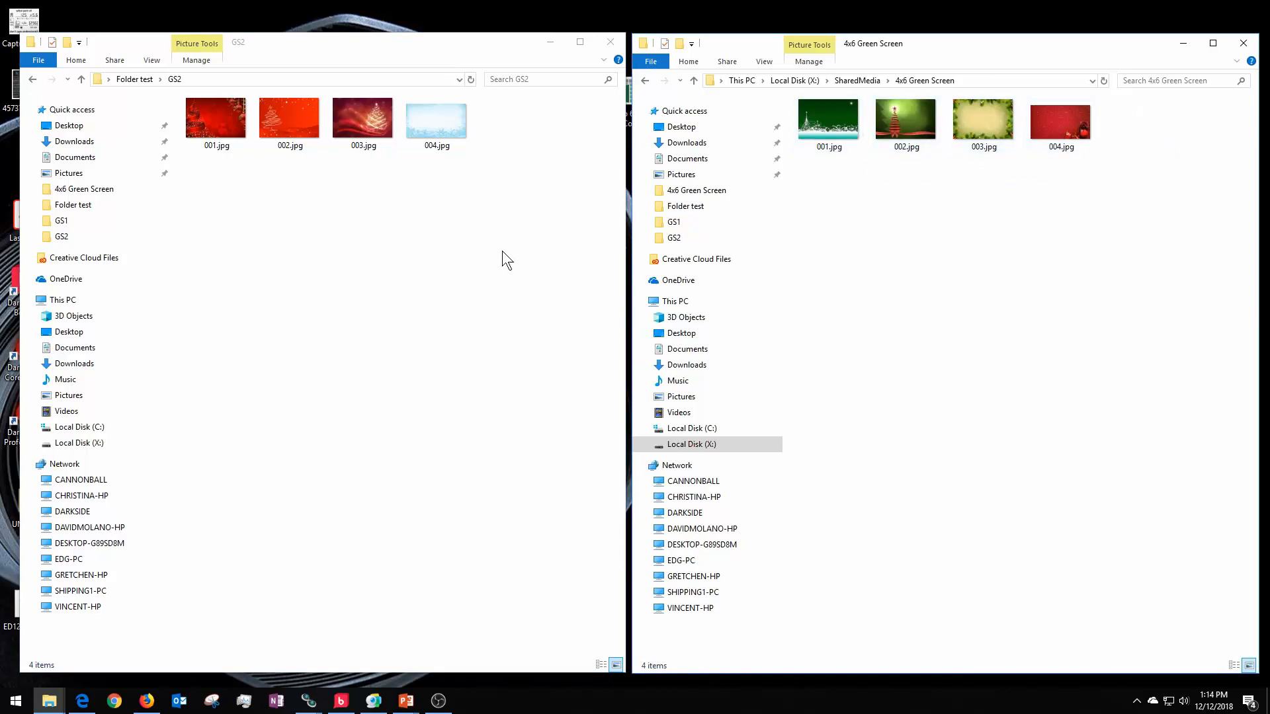
{"action": "left_click_drag", "start_coordinate": [506, 246], "coordinate": [946, 240]}
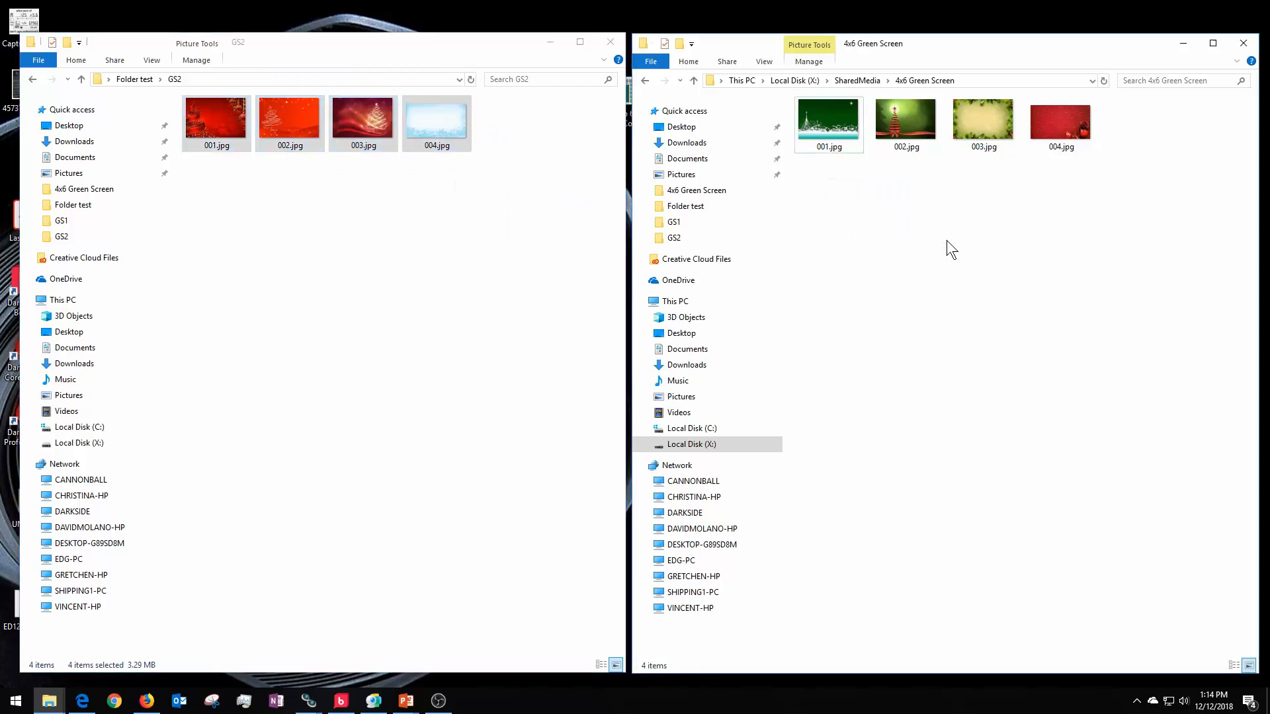
{"action": "left_click", "coordinate": [617, 244]}
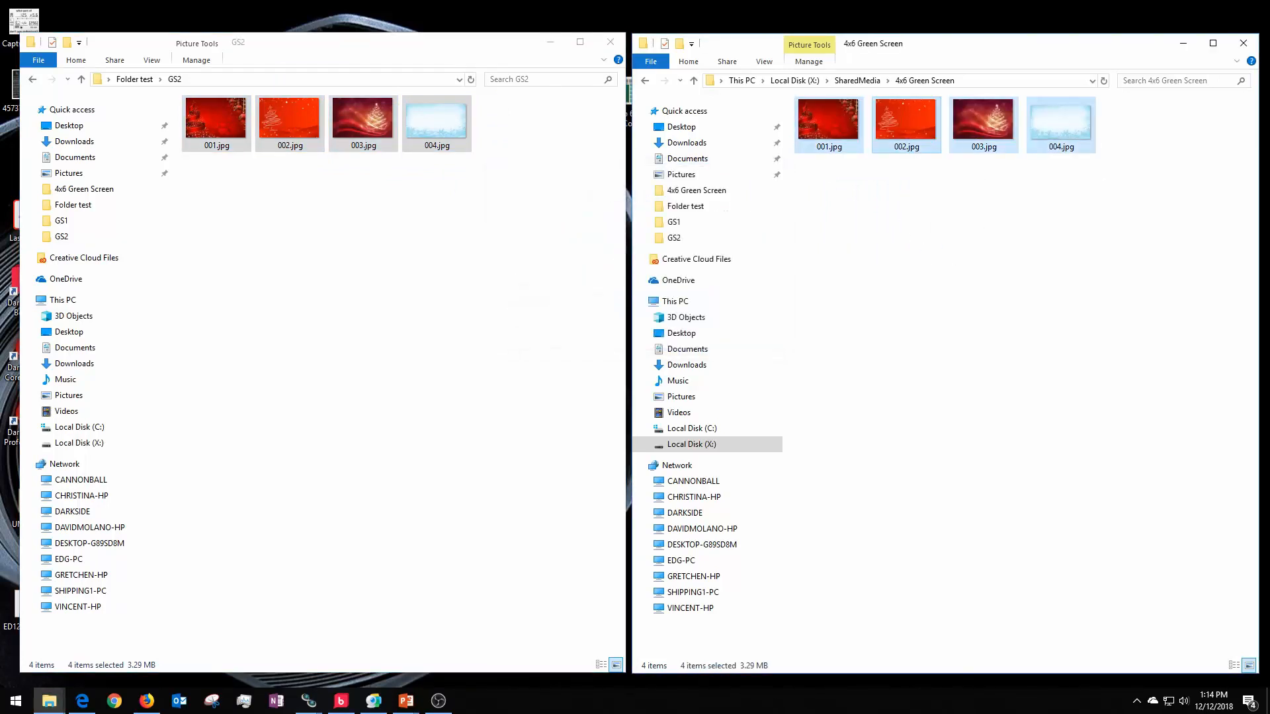
- Switch to Darkroom Booth, start the green screen event, and change the live view to the scribbled tree, followed by the glowing tree
{"action": "left_click", "coordinate": [340, 701]}
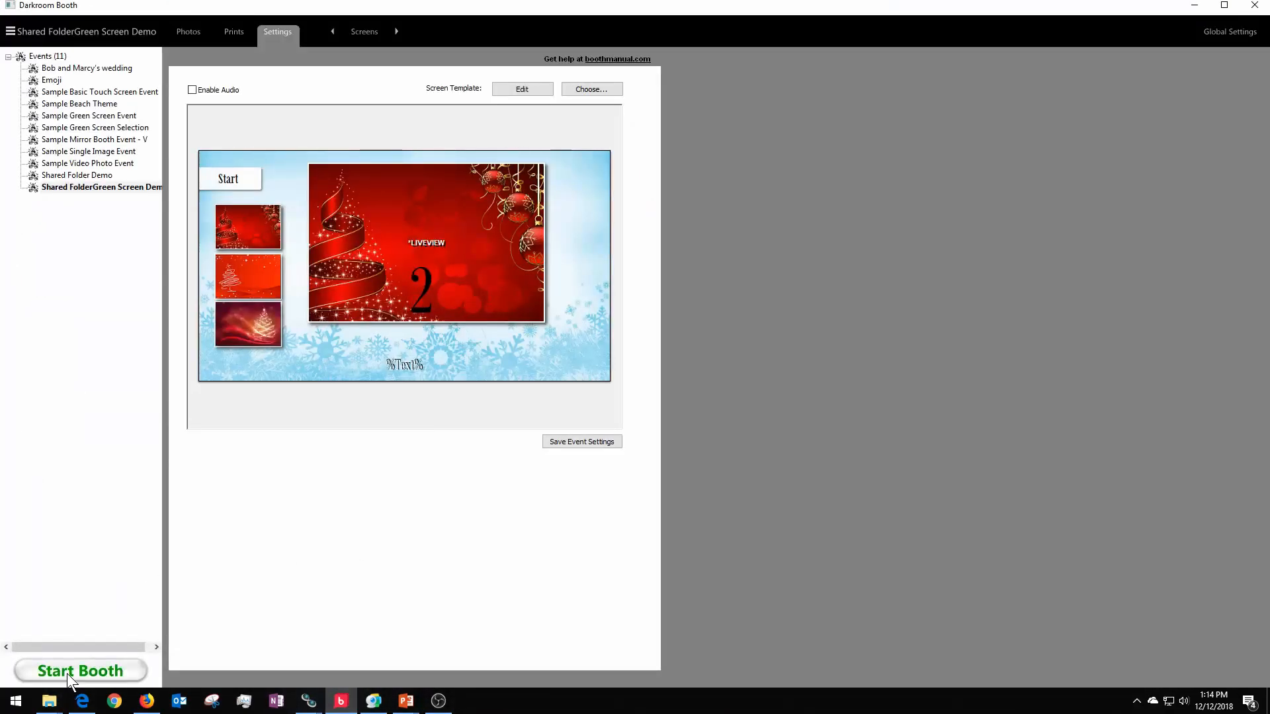
{"action": "left_click", "coordinate": [68, 672]}
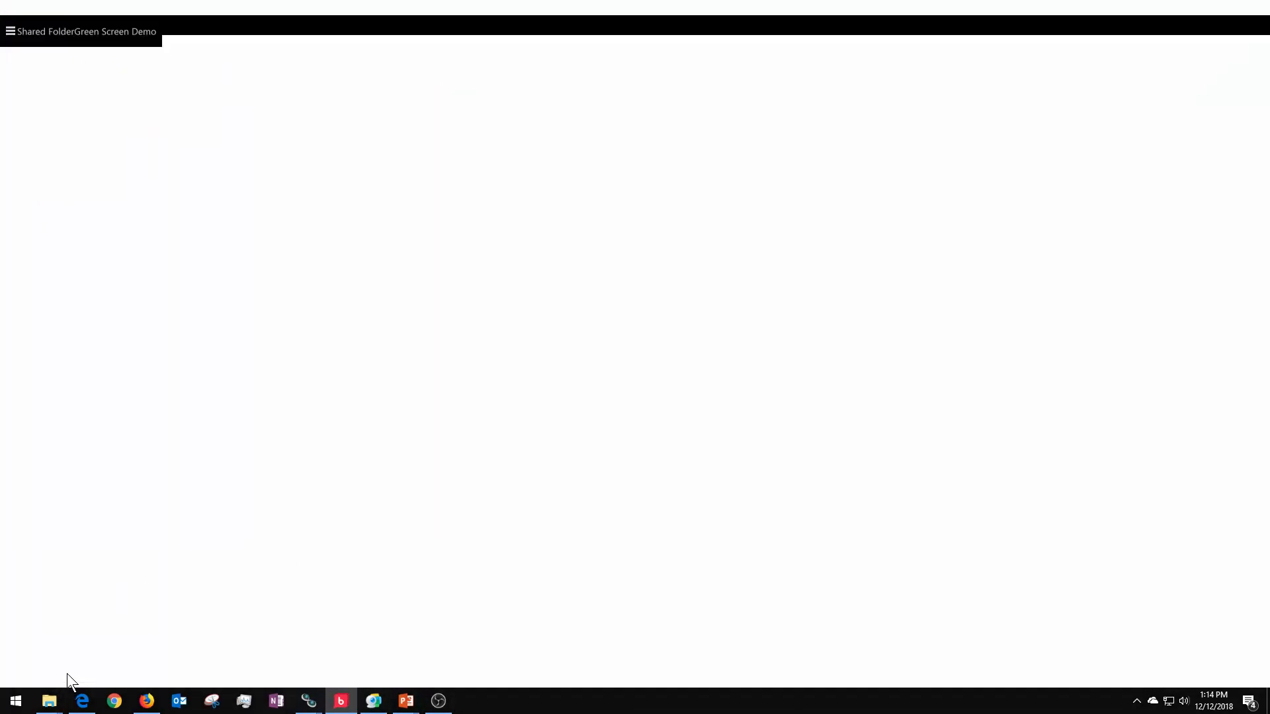
{"action": "left_click", "coordinate": [680, 395]}
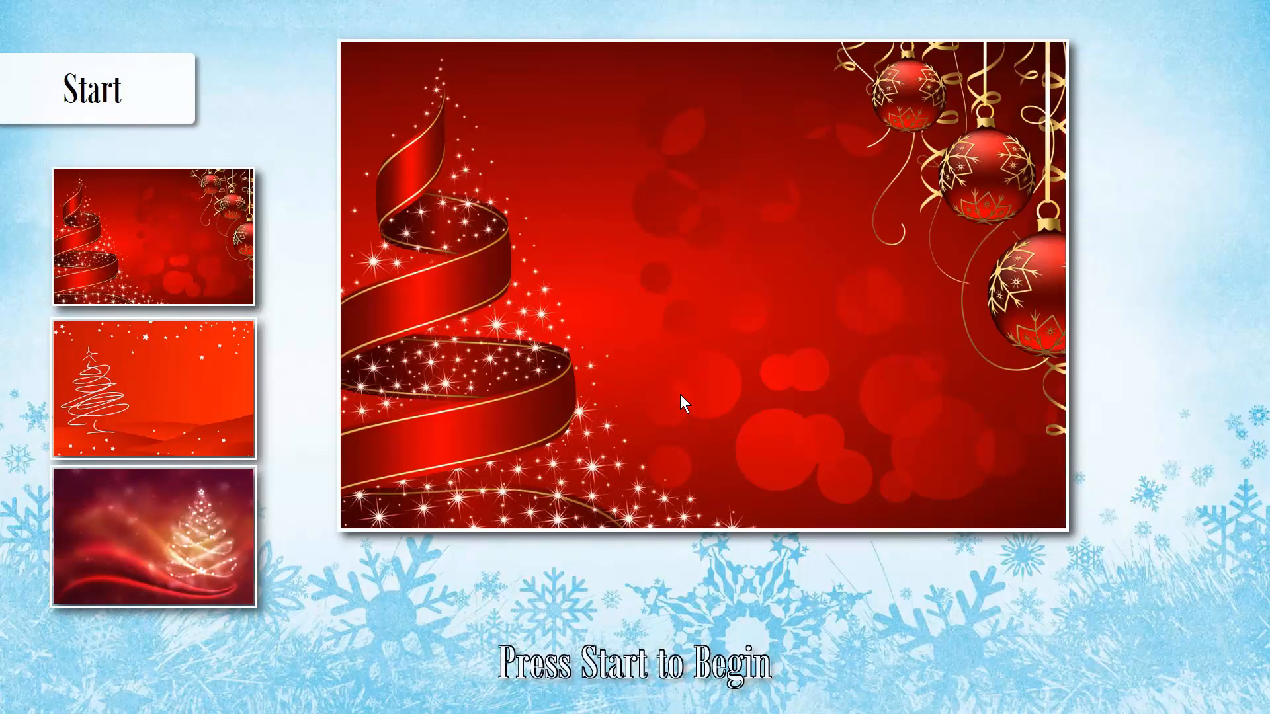
{"action": "left_click", "coordinate": [133, 410]}
{"action": "left_click", "coordinate": [165, 555]}
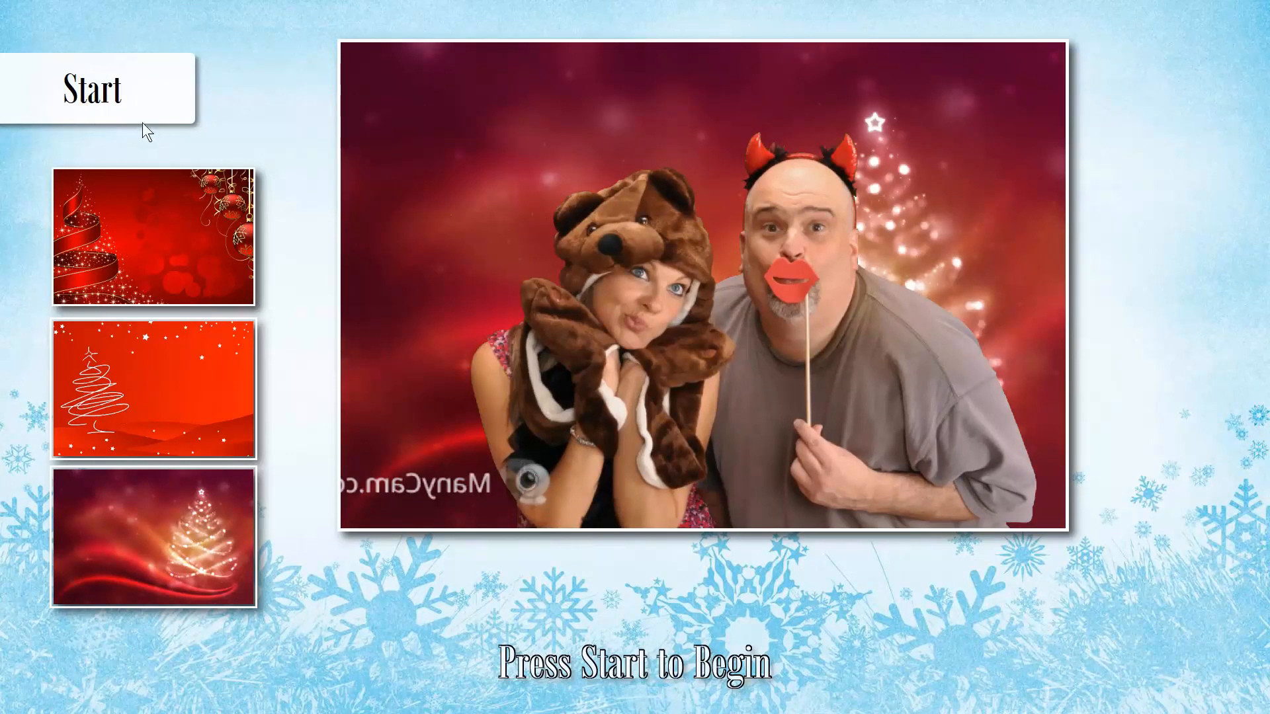
- Run a photo session with the scribbled tree background, exit the booth, and view the event's prints
{"action": "left_click", "coordinate": [101, 97]}
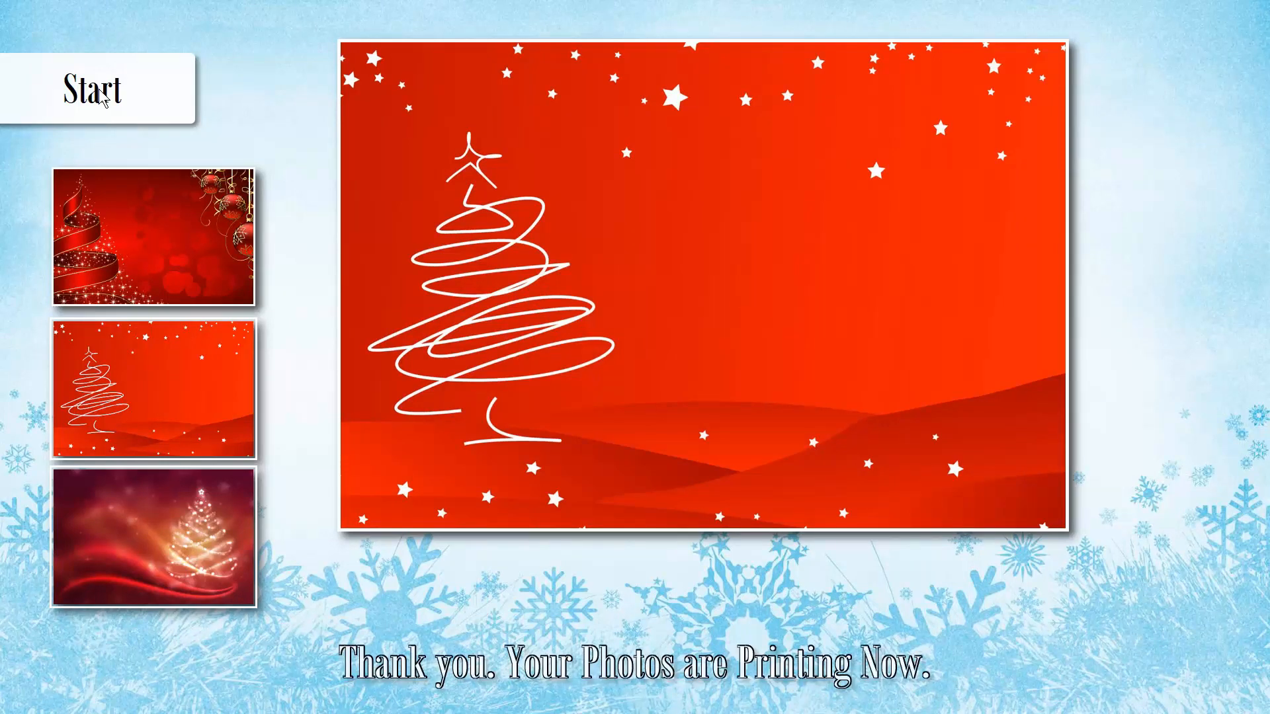
{"action": "key", "text": "Escape"}
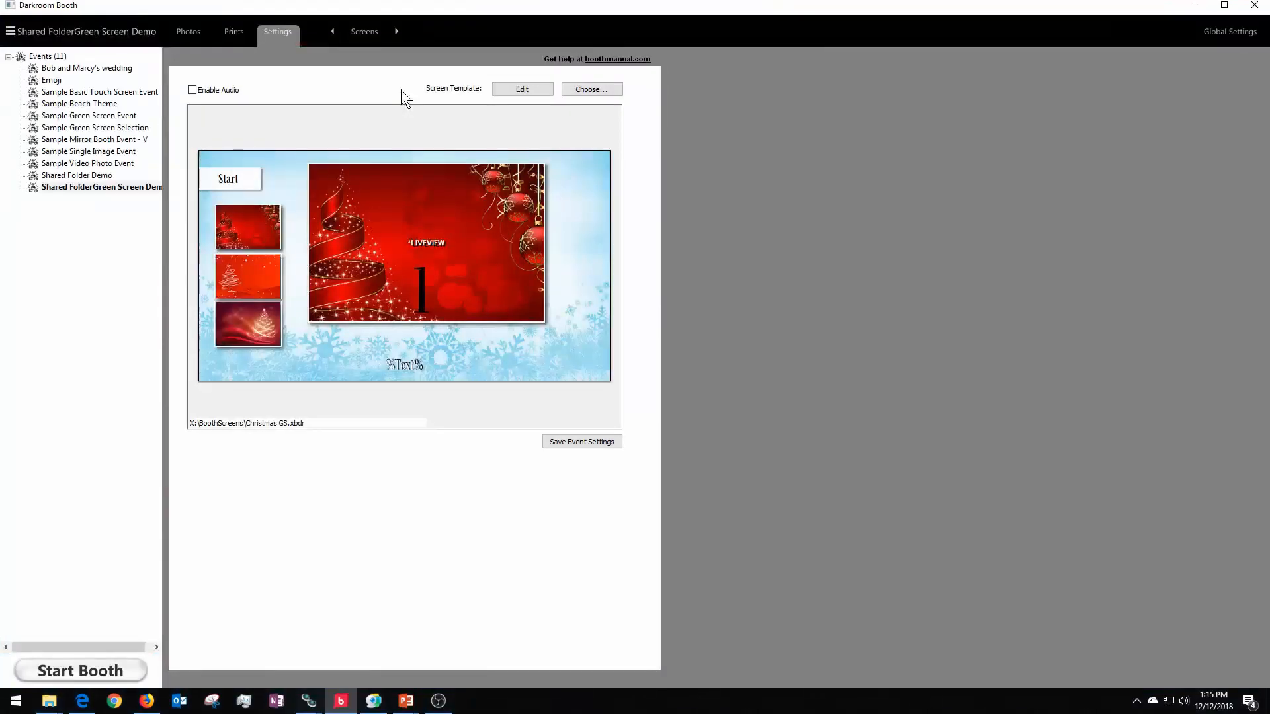
{"action": "left_click", "coordinate": [227, 35]}
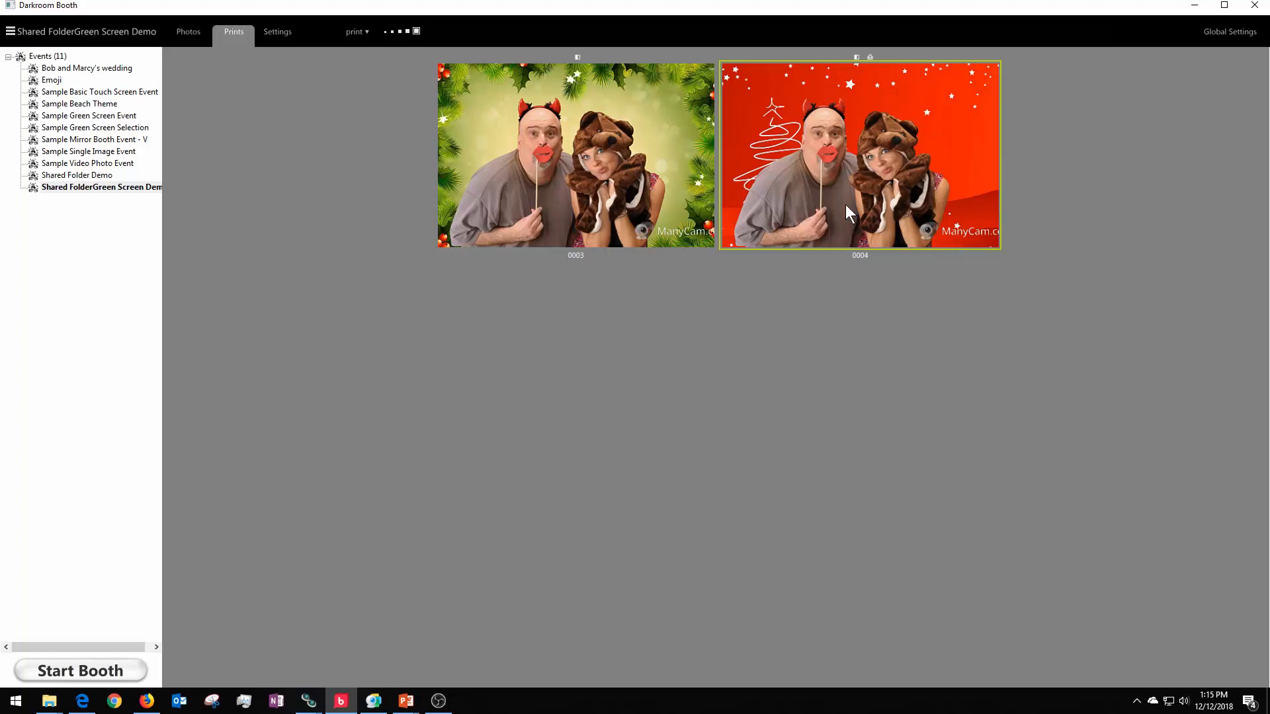
- Examine the green screen event's screen template in the editor and close it without saving
{"action": "left_click", "coordinate": [283, 33]}
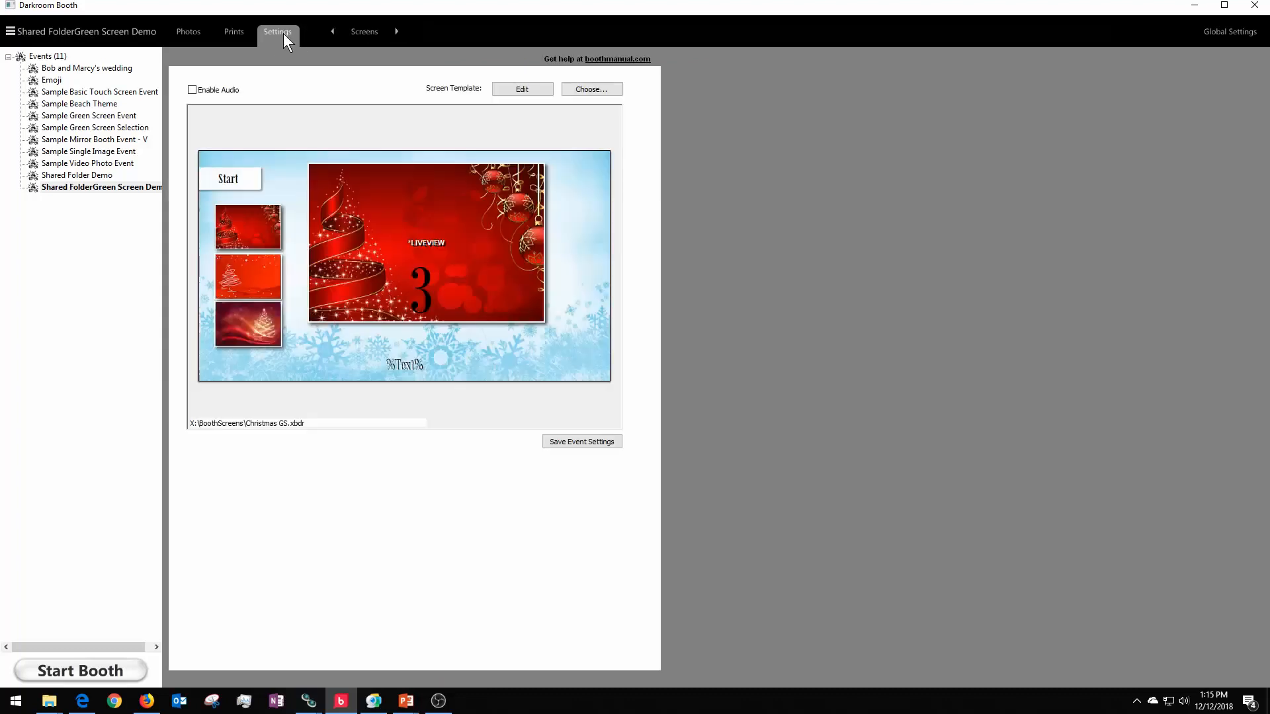
{"action": "left_click", "coordinate": [522, 89]}
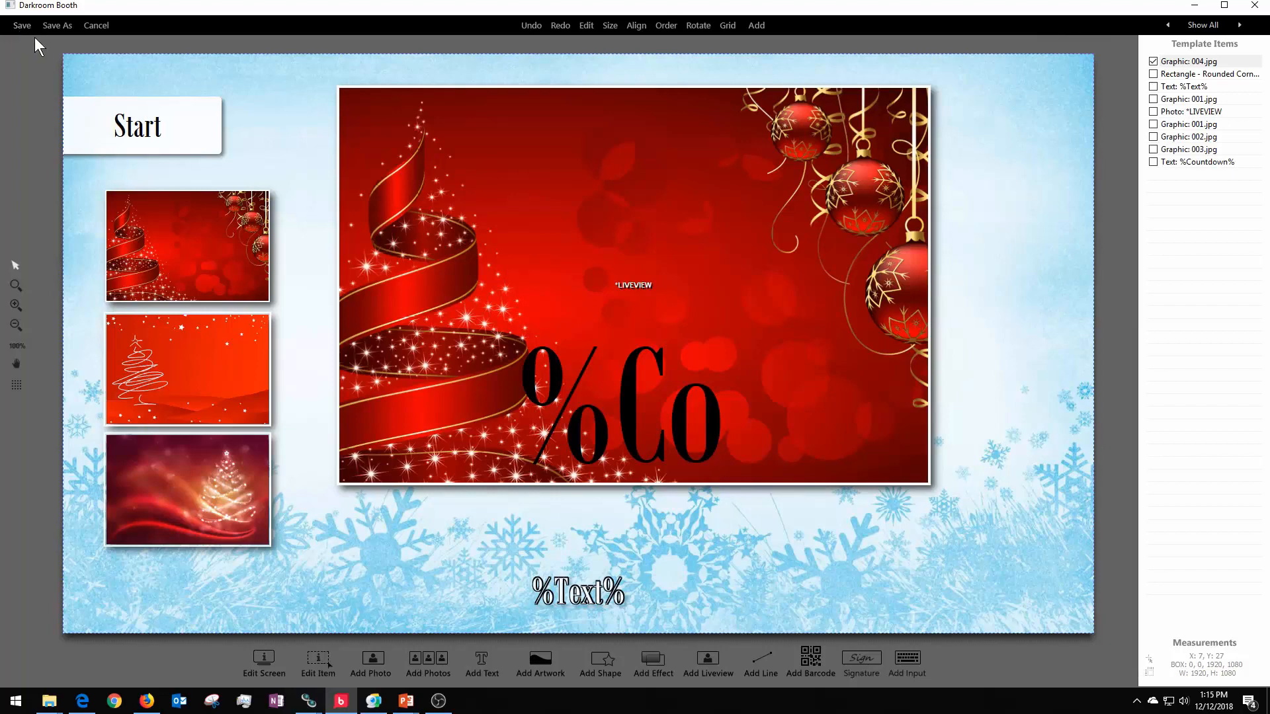
{"action": "left_click", "coordinate": [96, 26]}
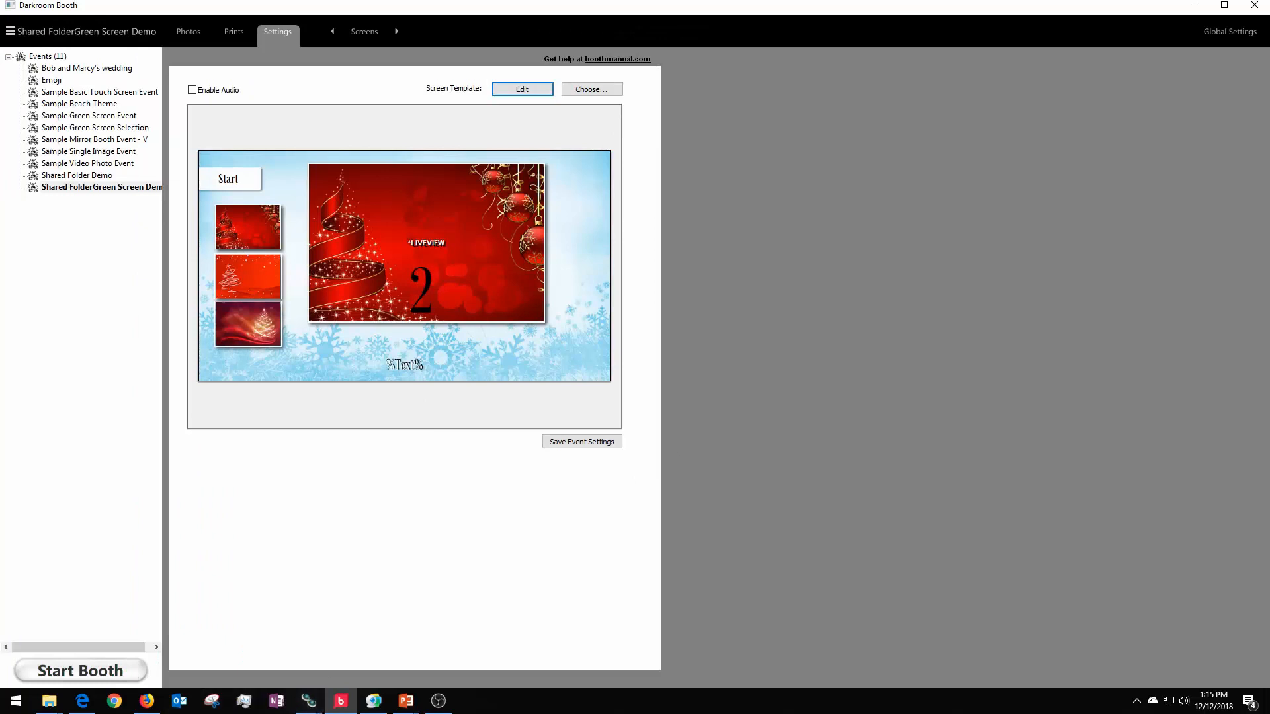
- In File Explorer, copy 001.jpg to 004.jpg from GS1 into the 4x6 Green Screen folder, replacing the same-named files
{"action": "left_click", "coordinate": [1193, 6]}
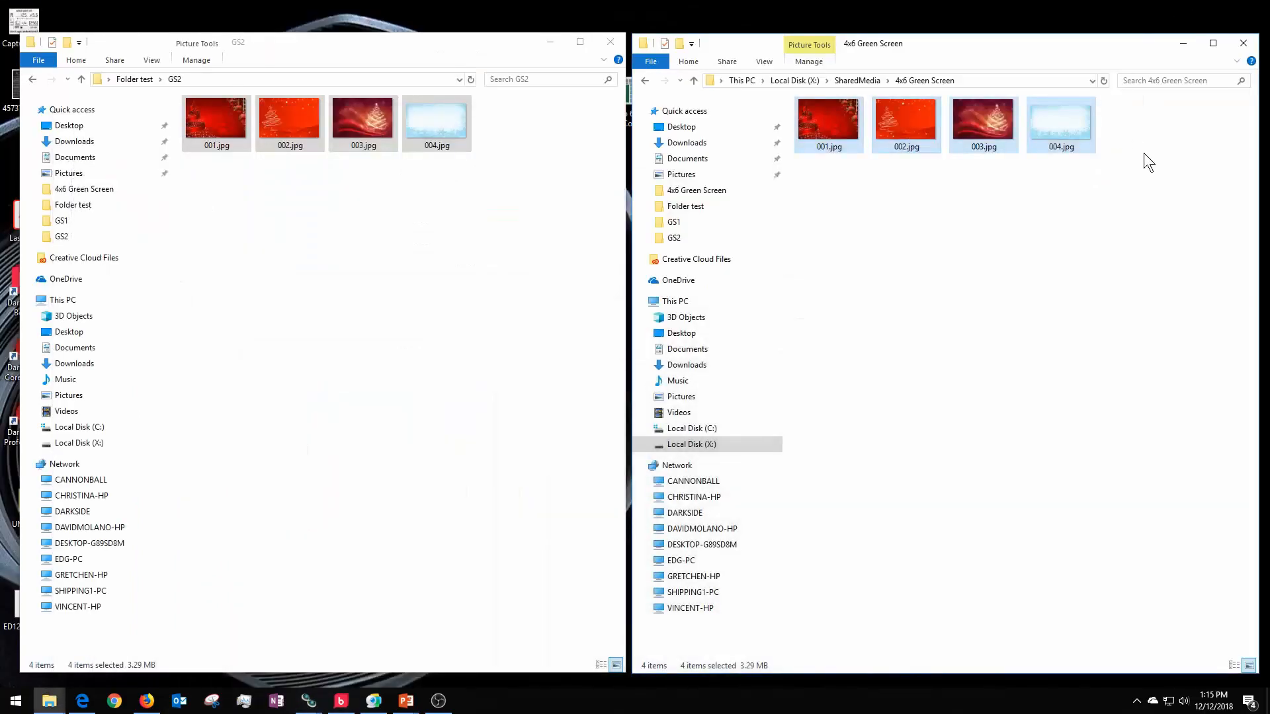
{"action": "left_click", "coordinate": [85, 81]}
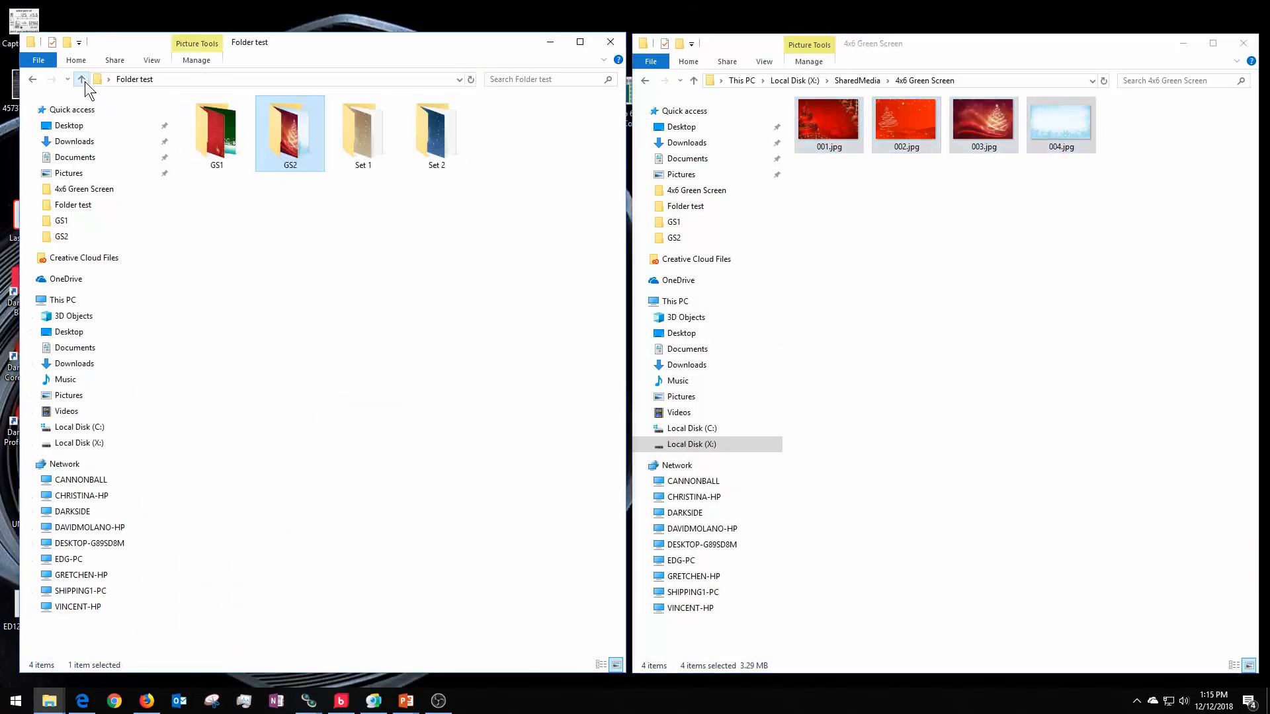
{"action": "double_click", "coordinate": [228, 145]}
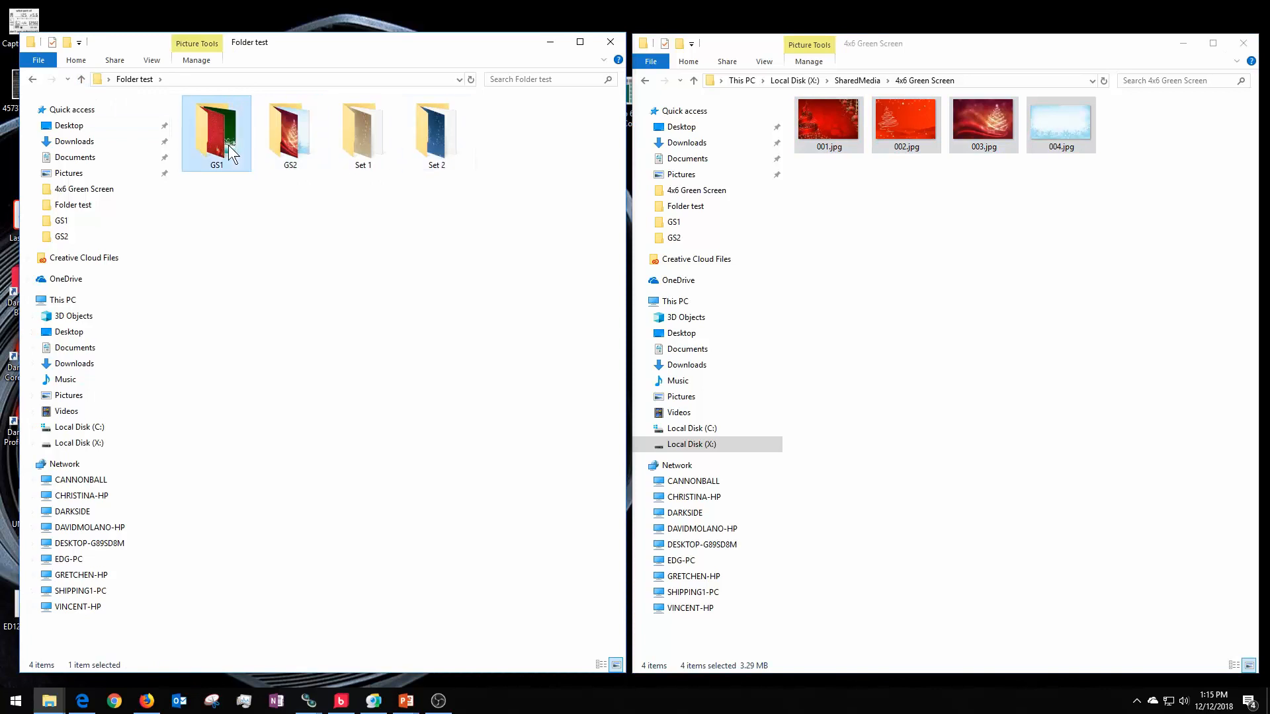
{"action": "left_click_drag", "start_coordinate": [513, 180], "coordinate": [1078, 264]}
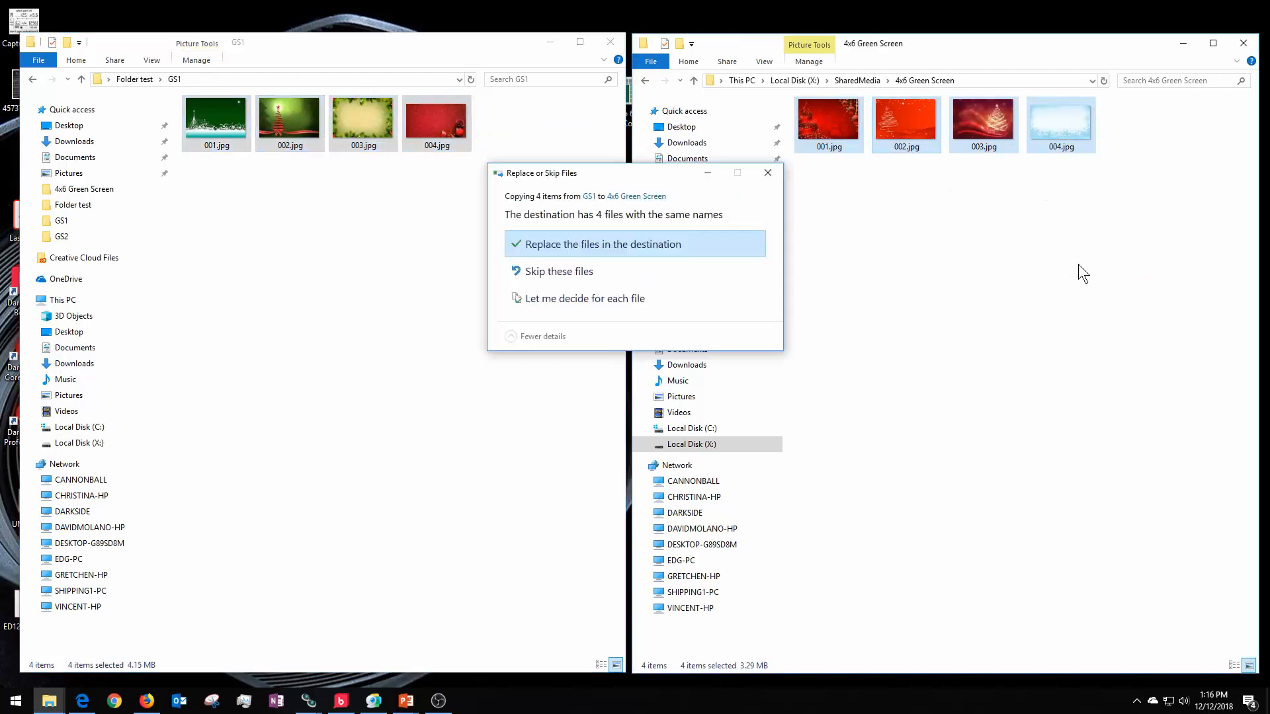
{"action": "left_click", "coordinate": [615, 243]}
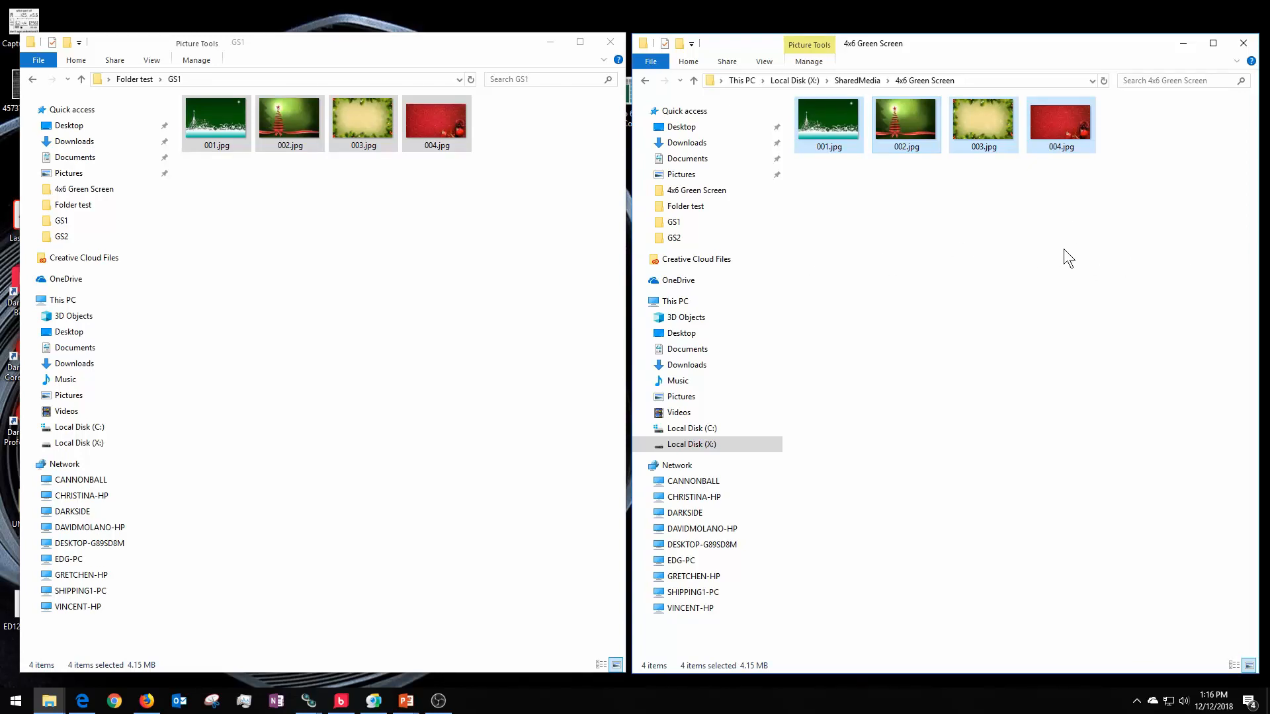
- Switch to Darkroom Booth, start the green screen event to check its live view with the replaced images, and exit the booth
{"action": "left_click", "coordinate": [341, 701]}
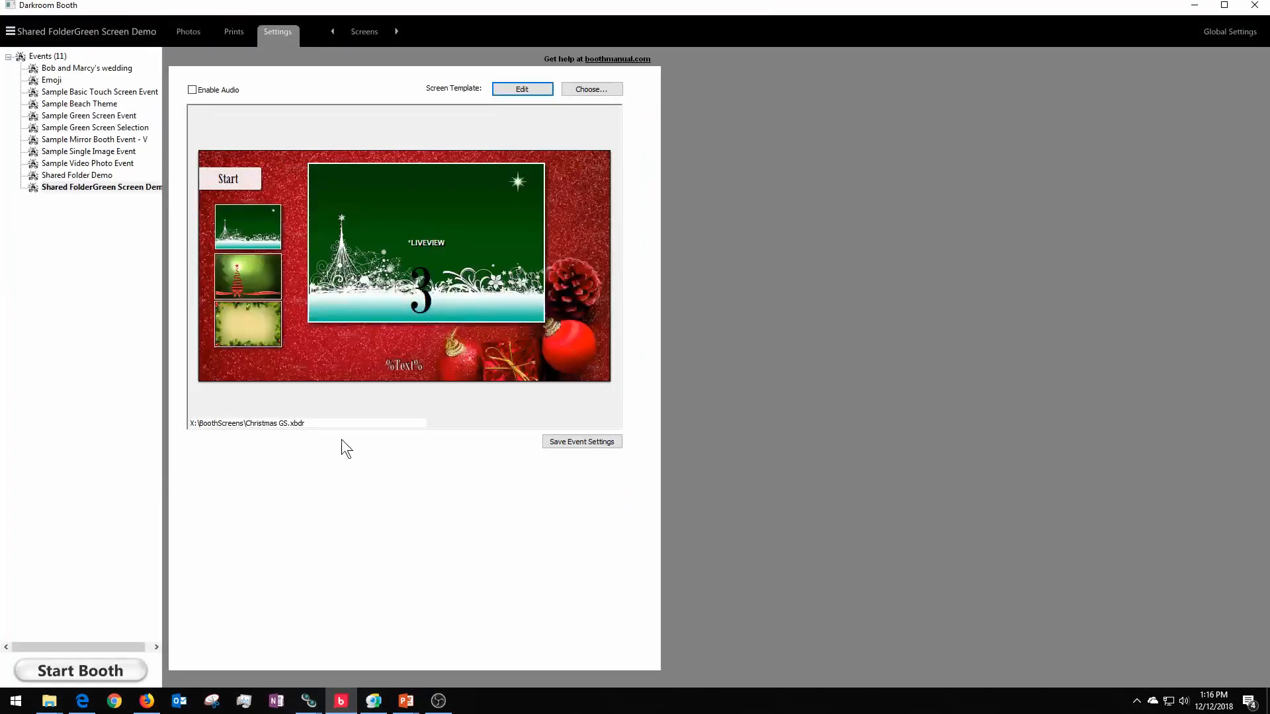
{"action": "left_click", "coordinate": [92, 669]}
{"action": "left_click", "coordinate": [655, 396]}
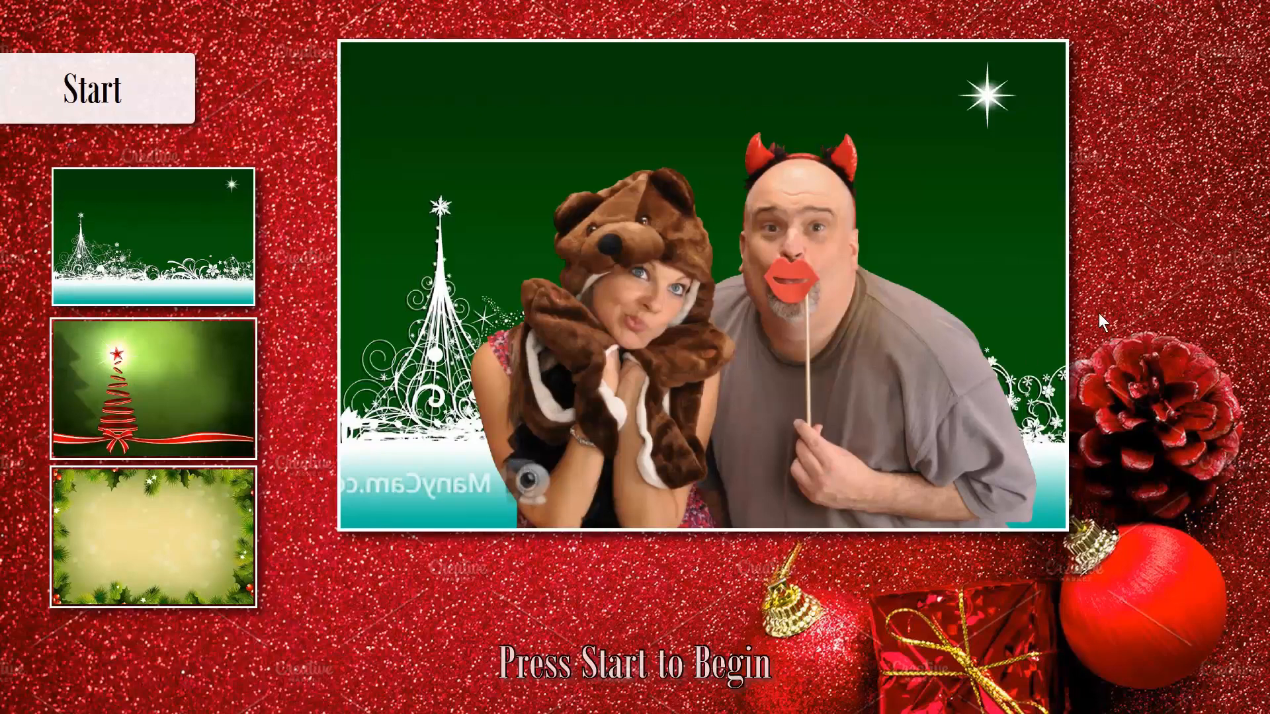
{"action": "key", "text": "Escape"}
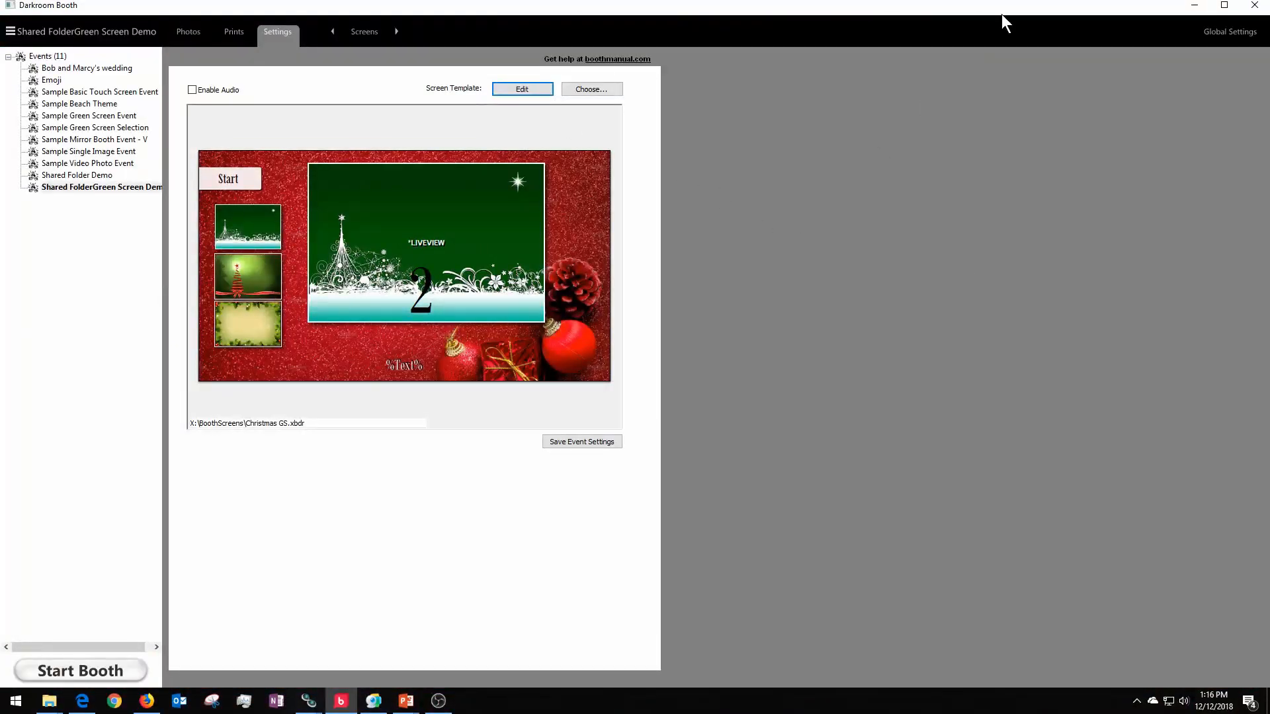
- Return to File Explorer, go up to the SharedMedia folder, and select the Screen Background folder
{"action": "left_click", "coordinate": [1194, 6]}
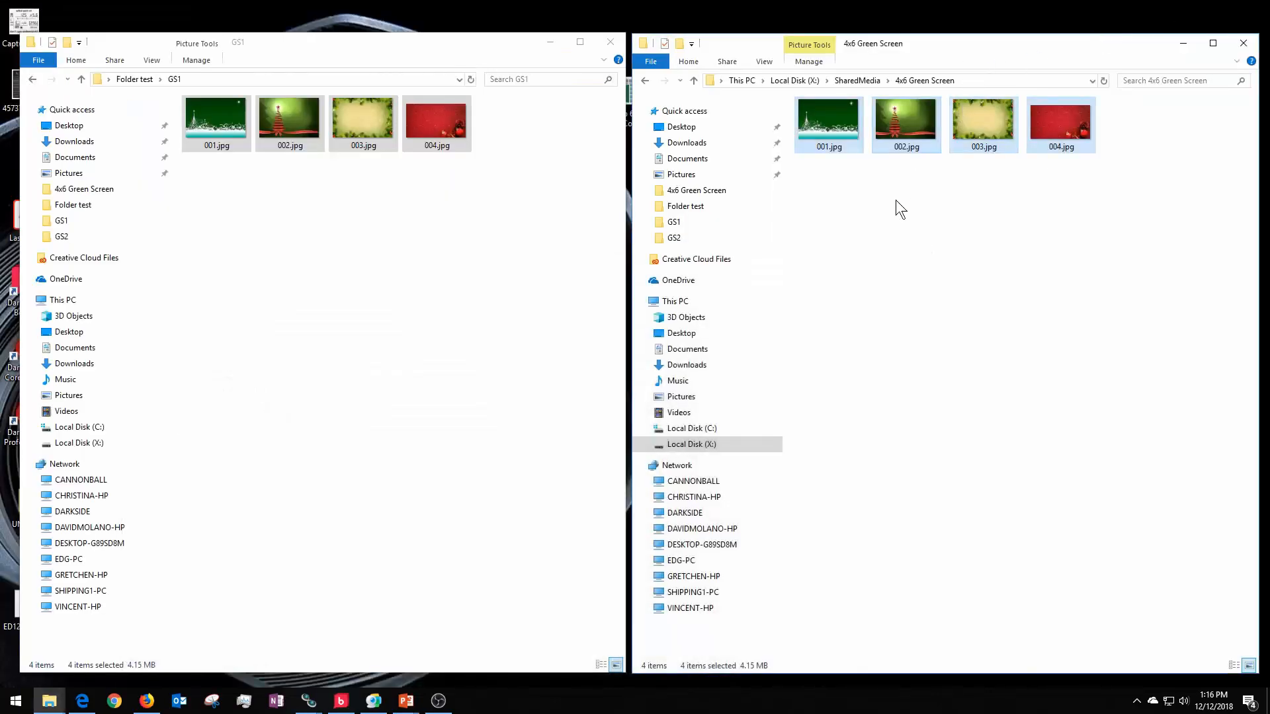
{"action": "left_click", "coordinate": [694, 80]}
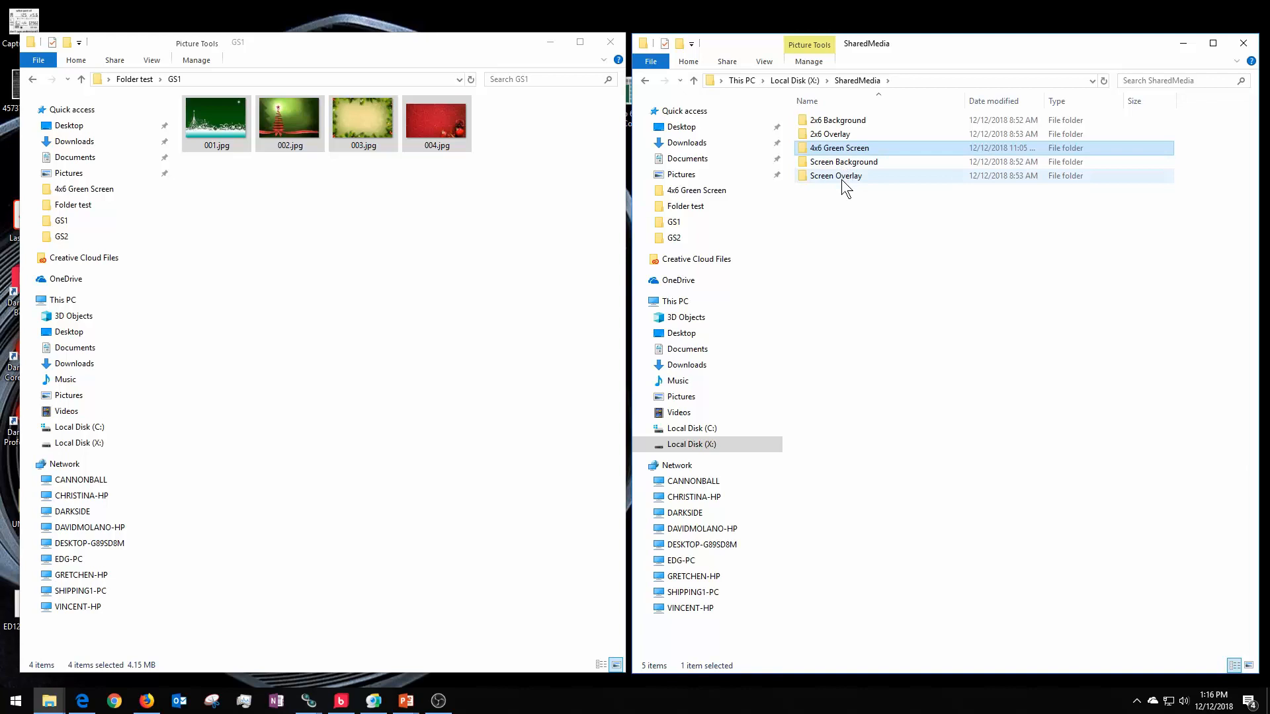
{"action": "mouse_move", "coordinate": [841, 180]}
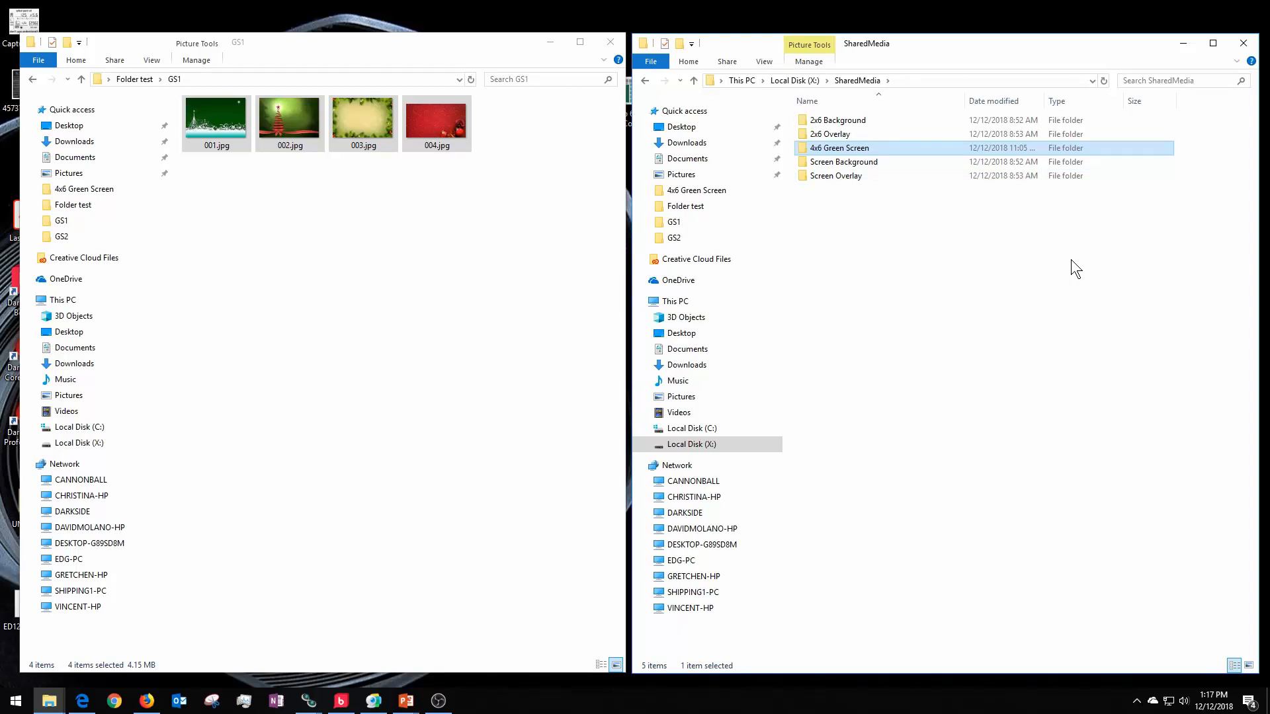
{"action": "key", "text": "Down"}
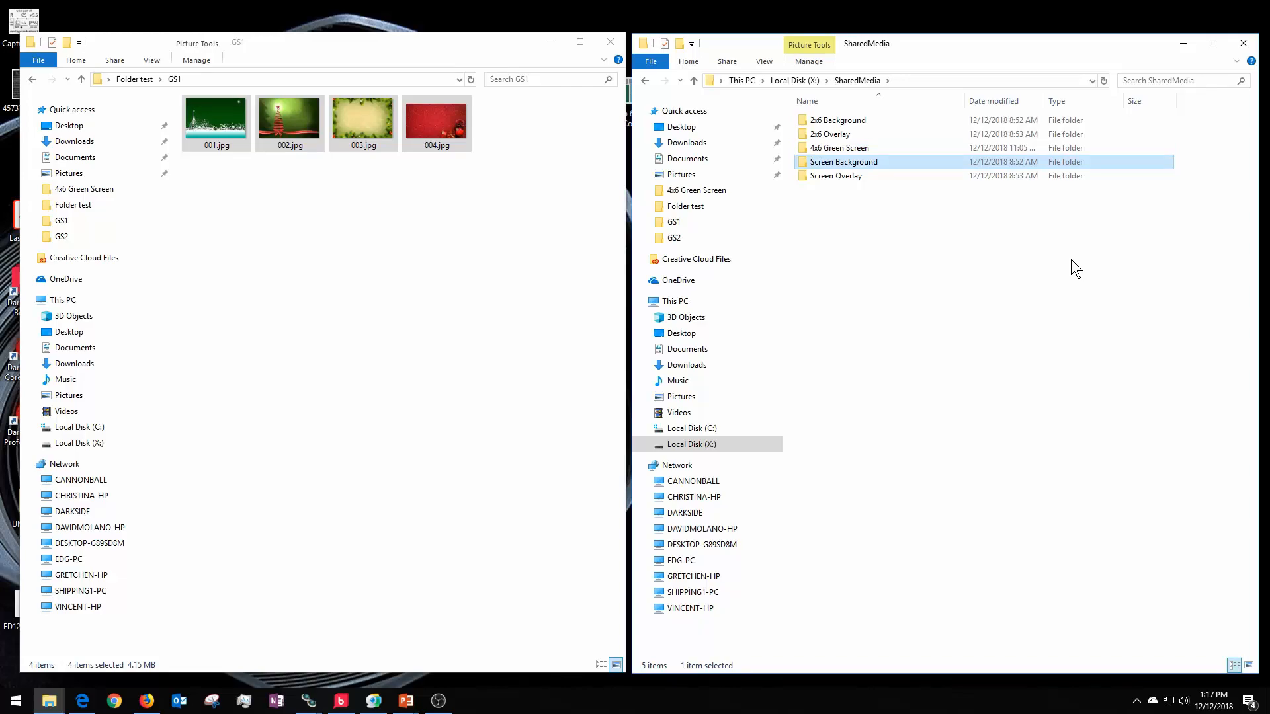